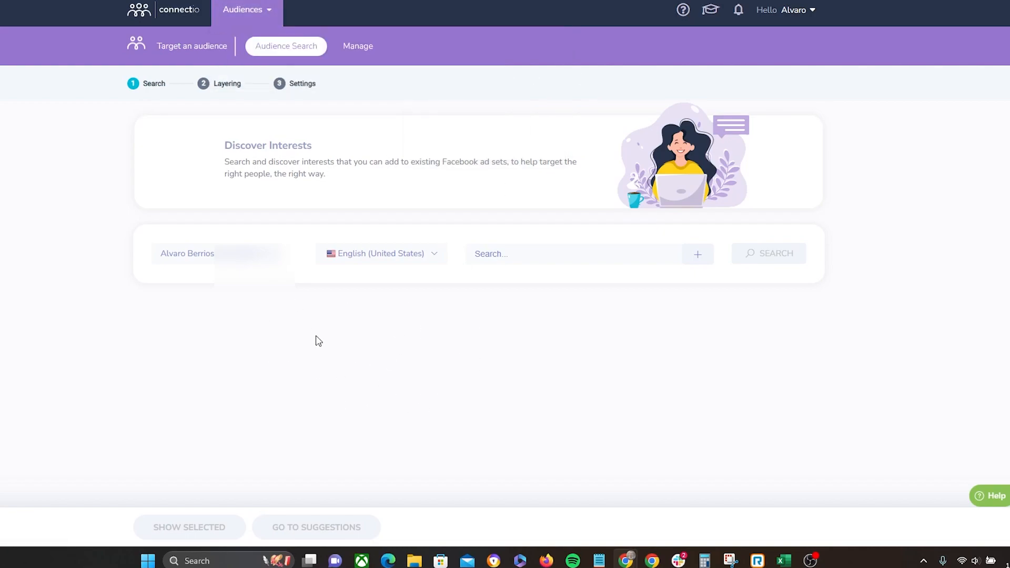
# Step: Enter the interest search keywords bike and bicycle in two separate keyword fields
pyautogui.click(539, 255)
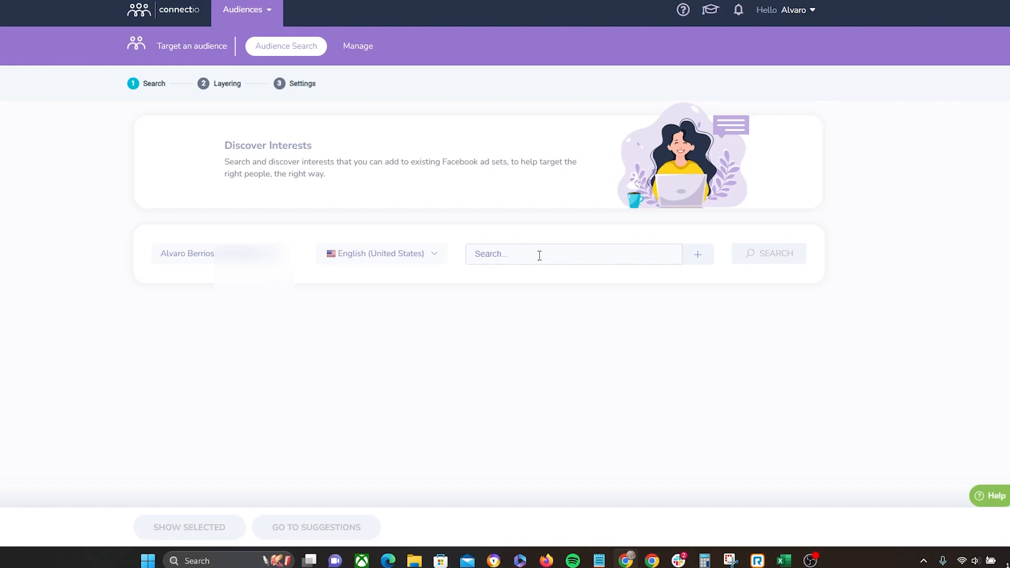
pyautogui.write('biki')
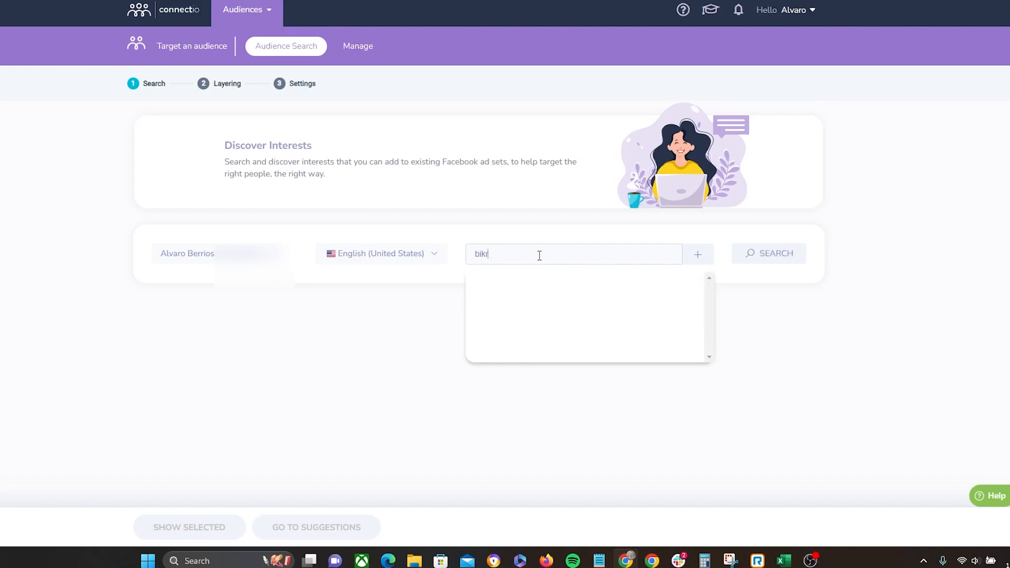
pyautogui.click(689, 254)
pyautogui.click(572, 292)
pyautogui.write('bi')
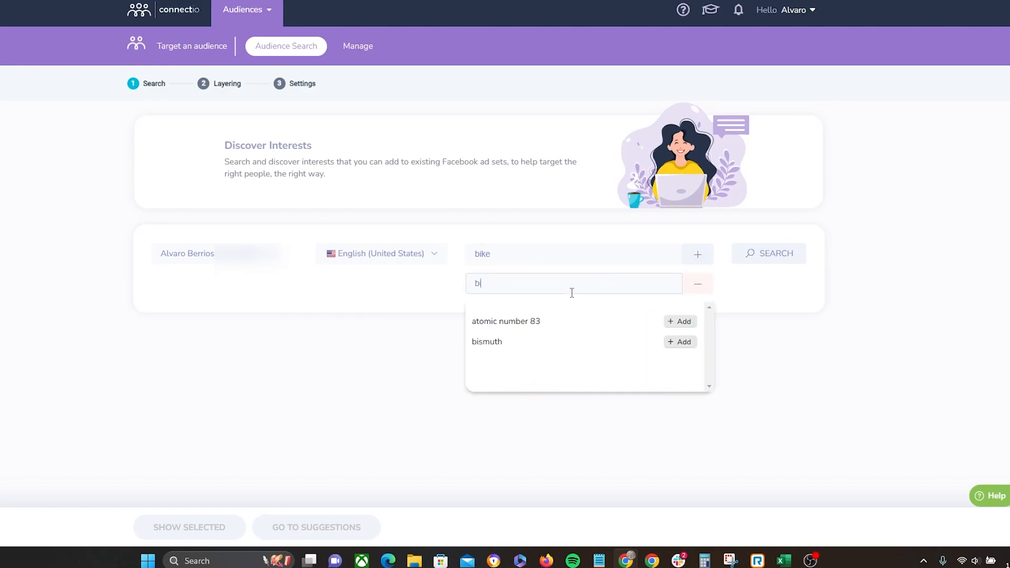
pyautogui.write('cycke')
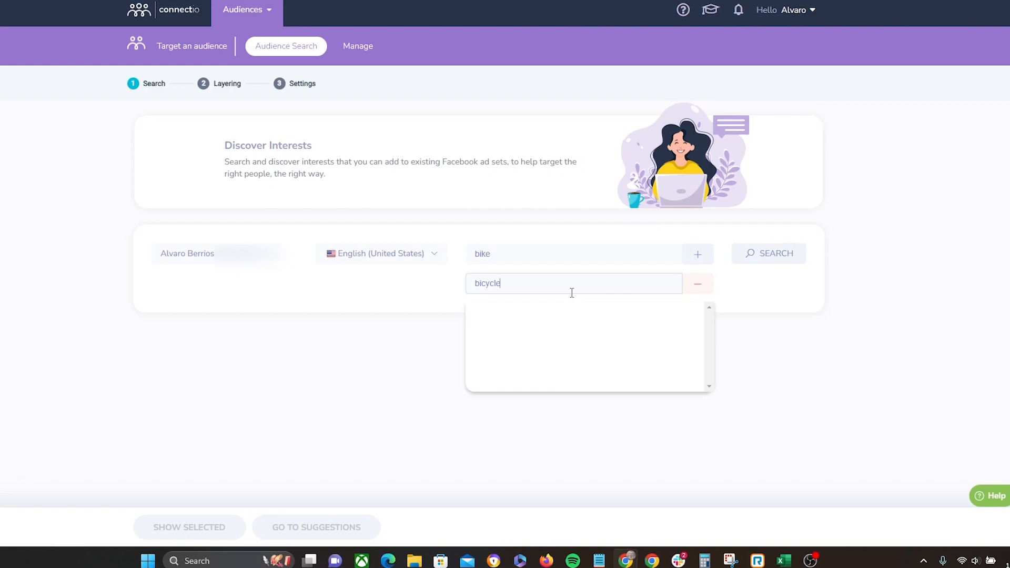
pyautogui.press('Return')
# Step: Add cycle as a third keyword and run the interest search
pyautogui.click(530, 315)
pyautogui.write('cy')
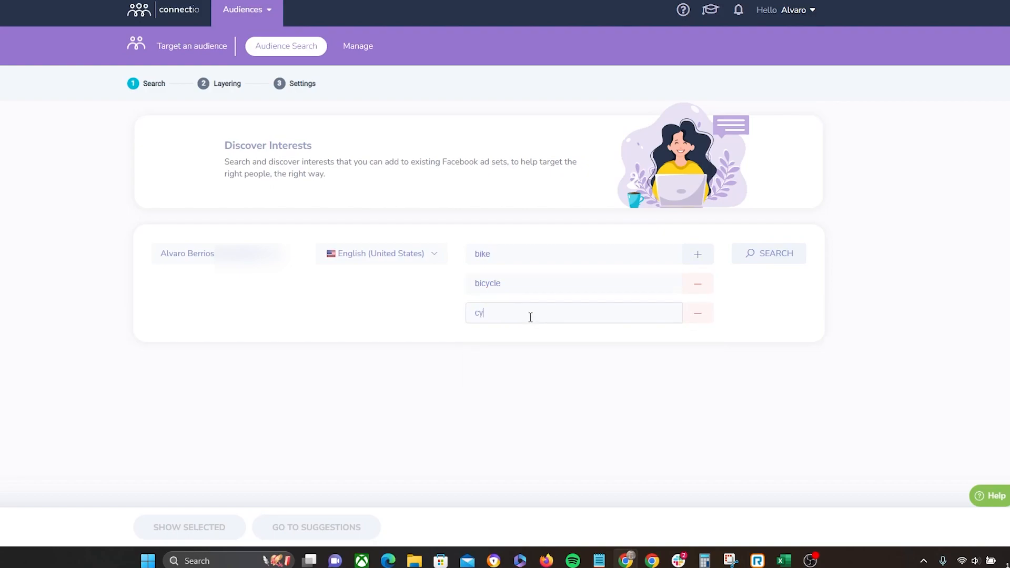
pyautogui.write('cle')
pyautogui.click(895, 285)
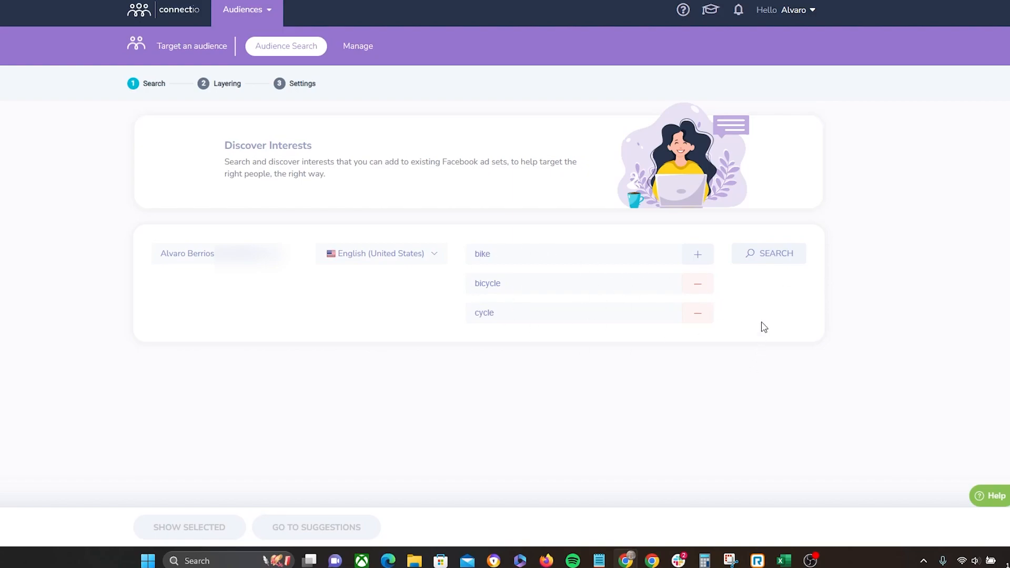
pyautogui.click(781, 257)
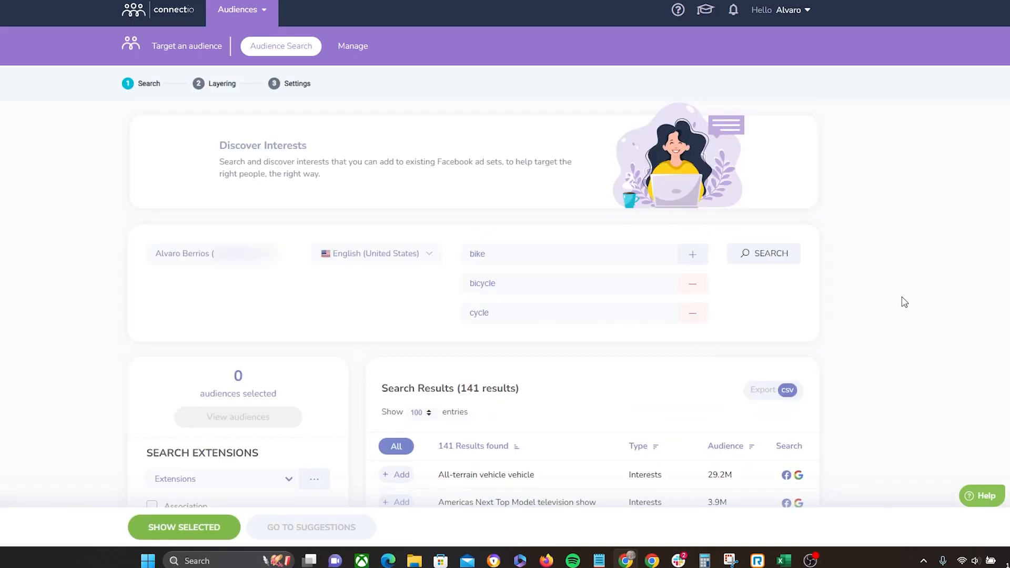
# Step: Scroll through the interest search results, reviewing each interest's name, type and audience size
pyautogui.scroll(-5, 905, 301)
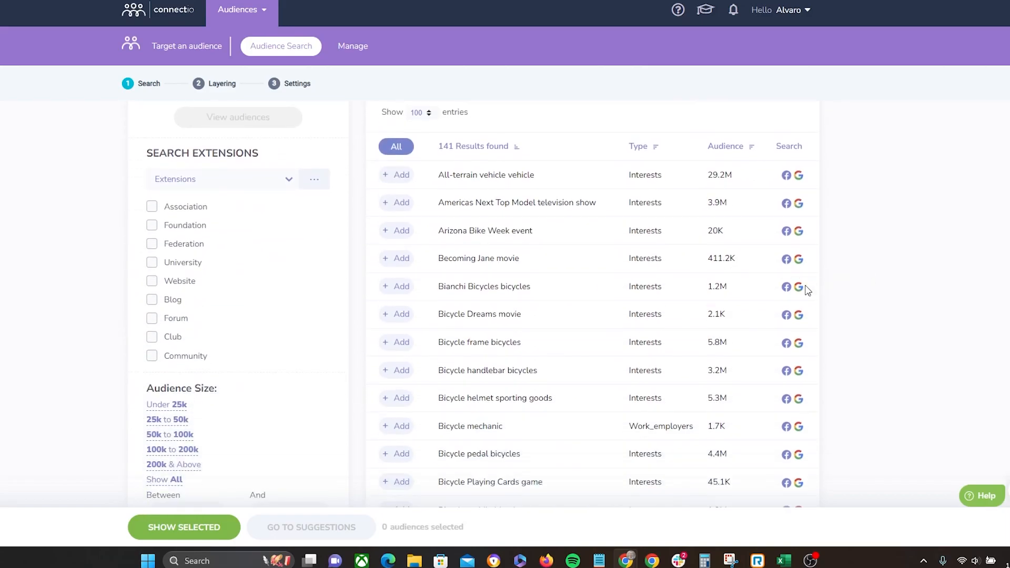
pyautogui.scroll(-10, 697, 310)
pyautogui.scroll(-4, 679, 321)
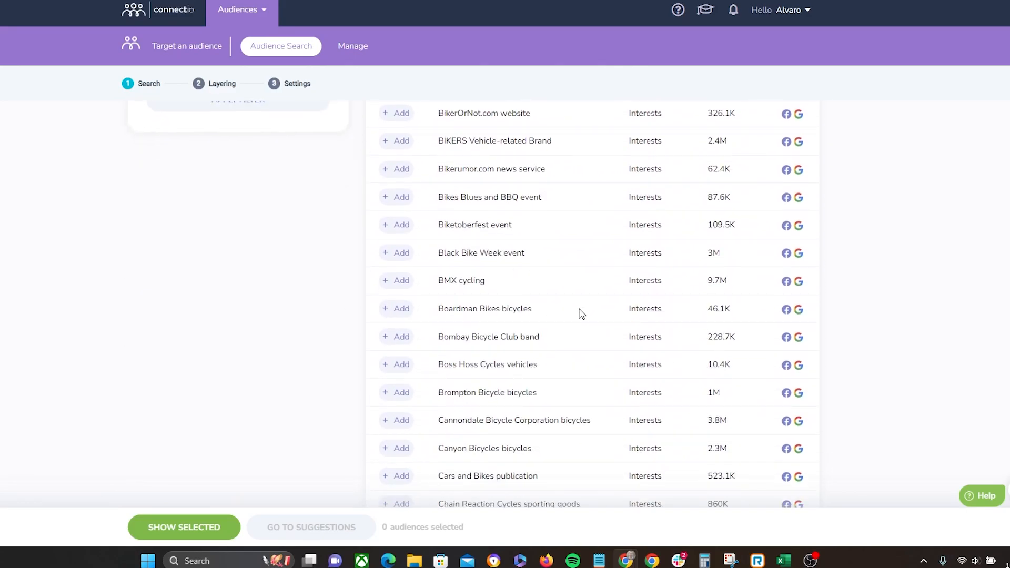
pyautogui.scroll(6, 641, 335)
pyautogui.scroll(8, 652, 347)
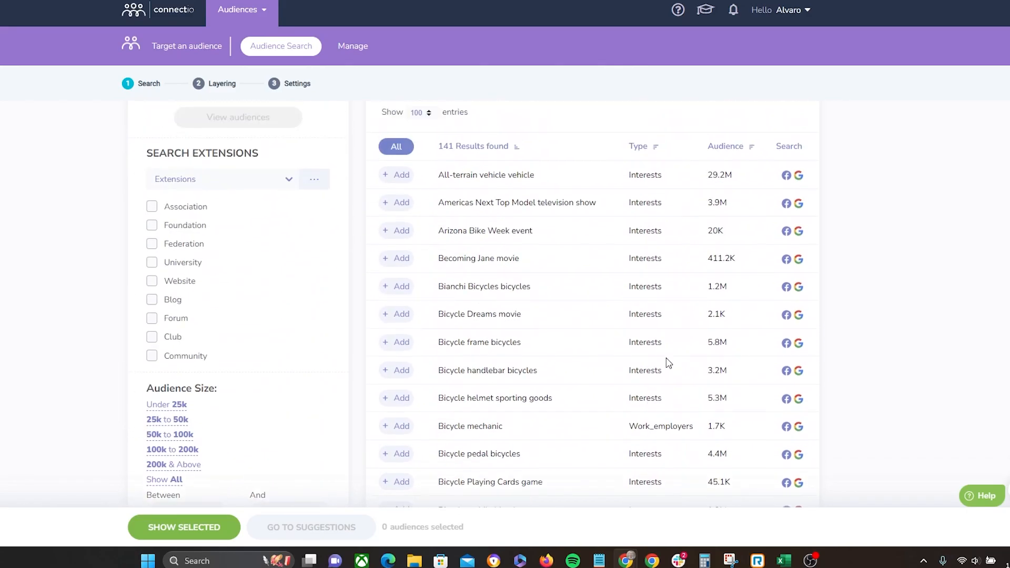
pyautogui.scroll(1, 563, 233)
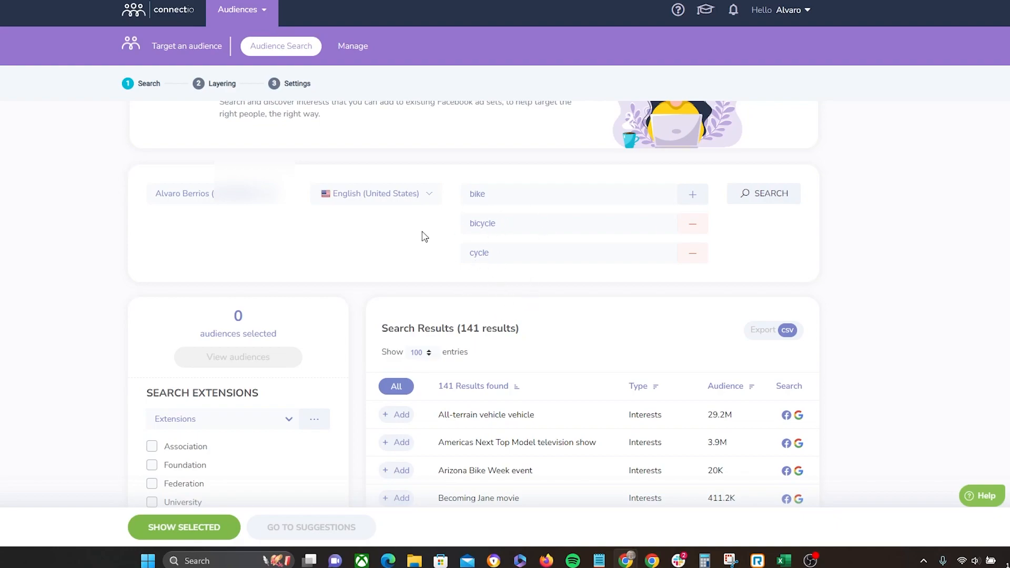
pyautogui.scroll(-3, 542, 321)
pyautogui.scroll(-1, 548, 345)
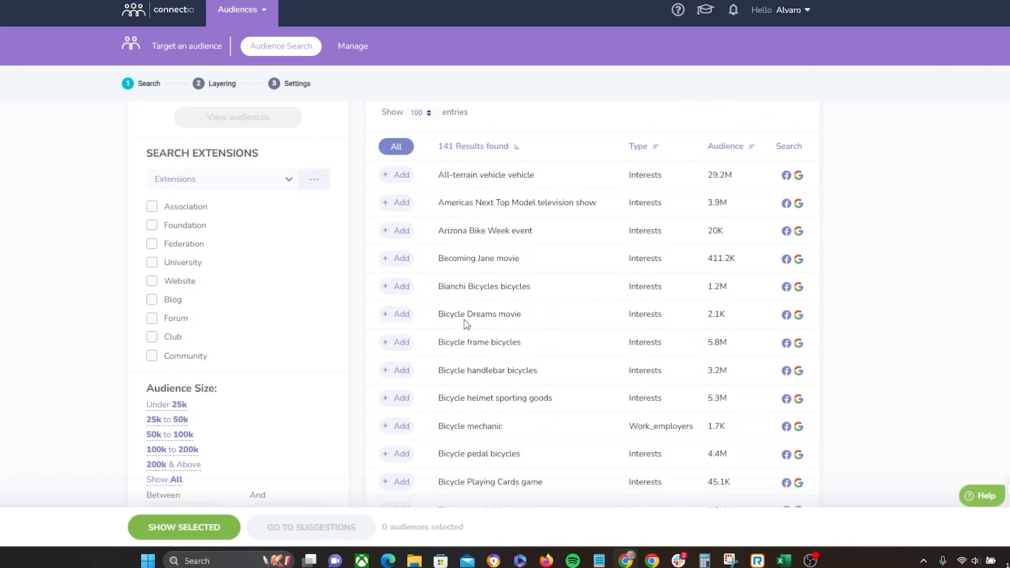
pyautogui.scroll(-6, 476, 319)
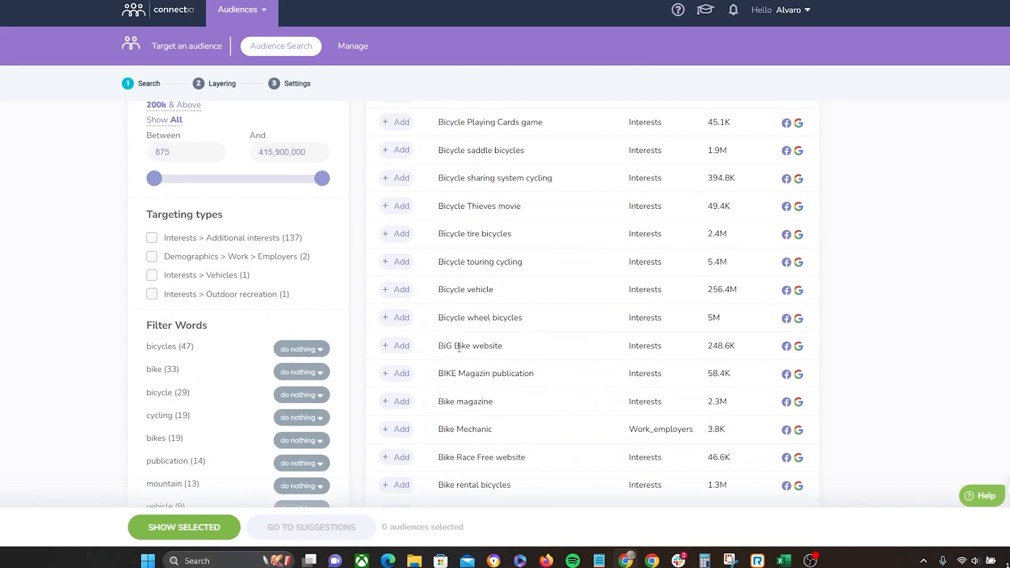
pyautogui.scroll(-5, 469, 352)
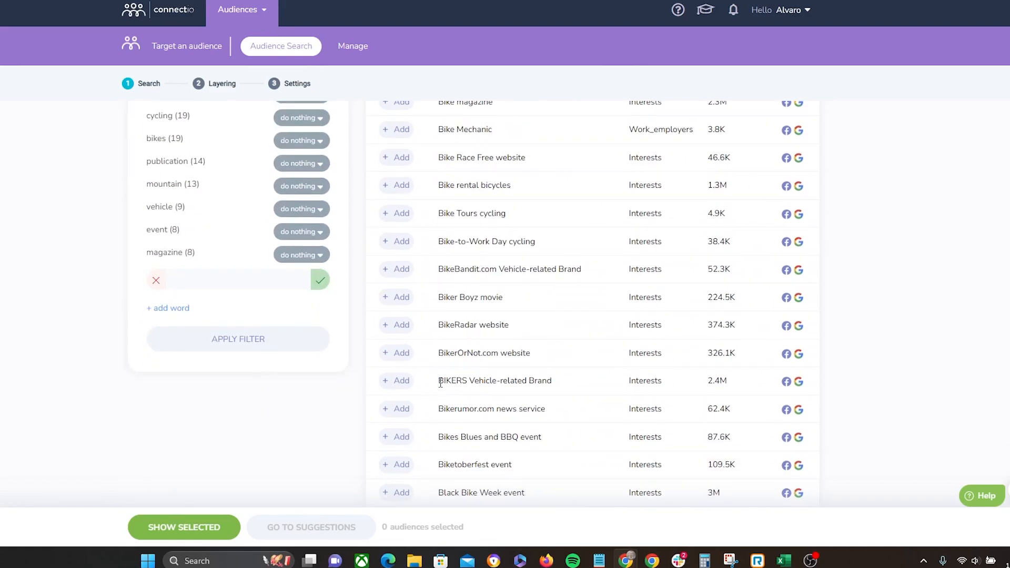
pyautogui.scroll(-5, 511, 384)
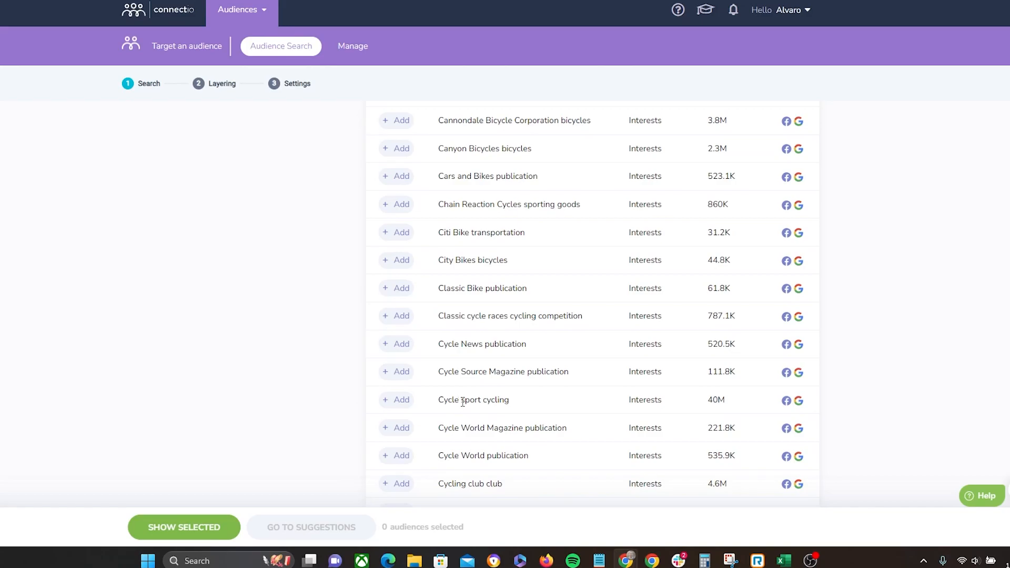
pyautogui.scroll(-8, 465, 404)
pyautogui.scroll(-15, 505, 353)
pyautogui.scroll(10, 547, 340)
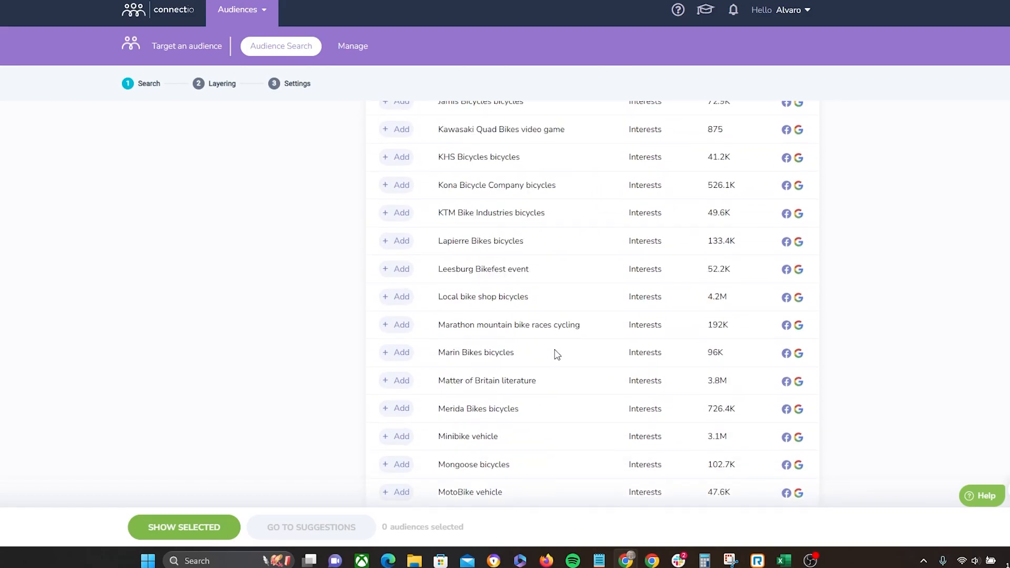
pyautogui.scroll(20, 563, 373)
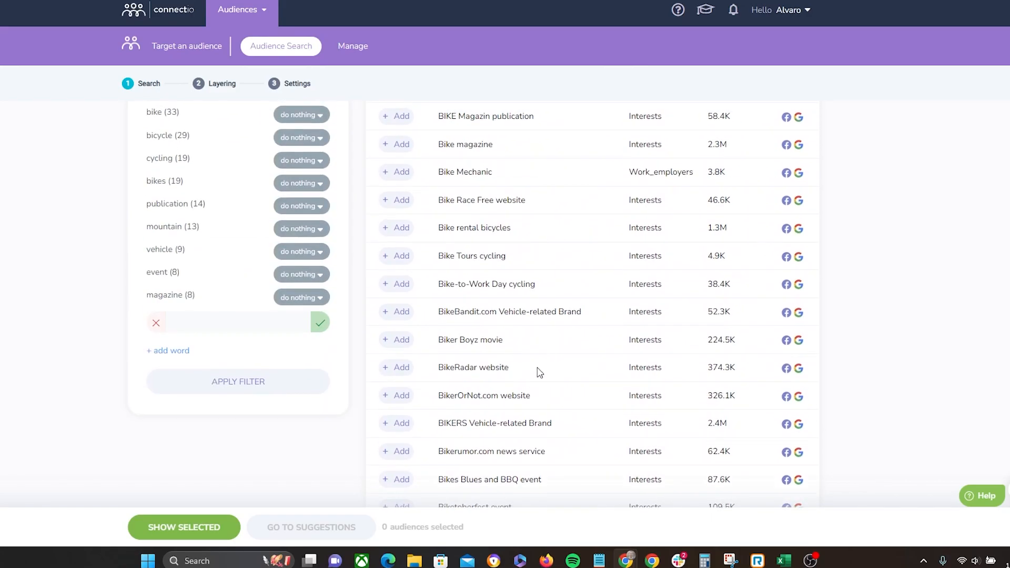
pyautogui.scroll(7, 639, 318)
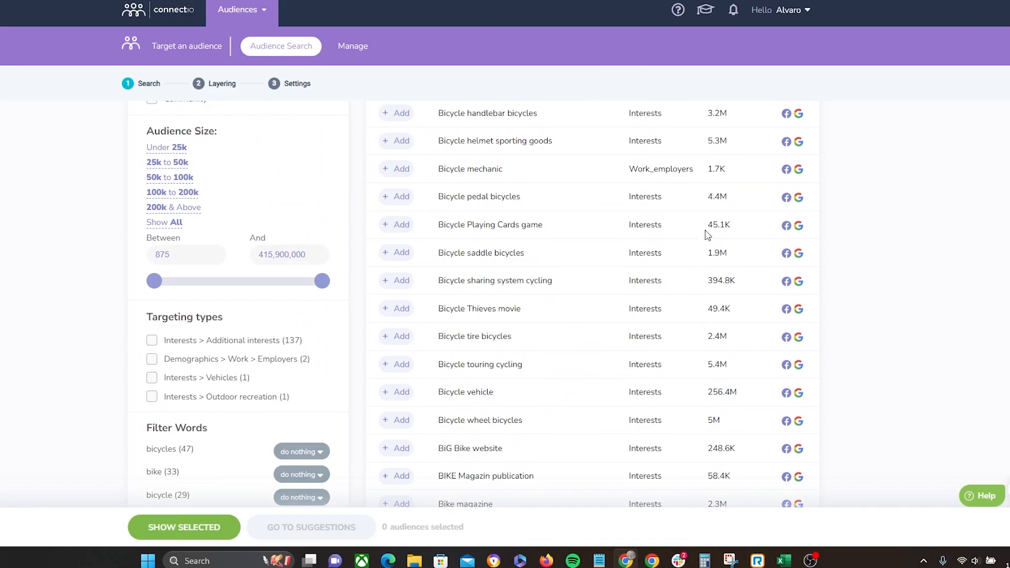
pyautogui.scroll(6, 720, 276)
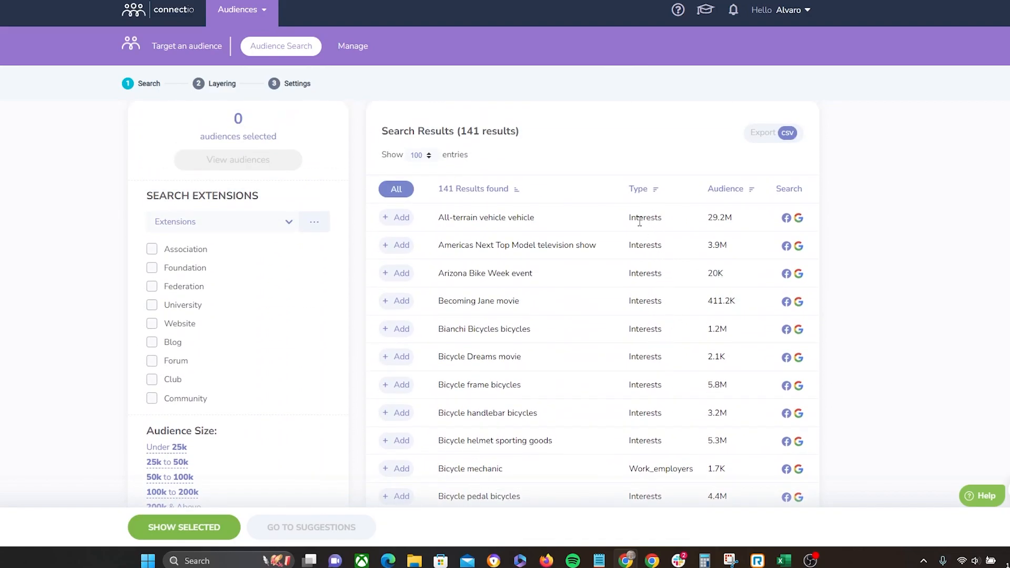
pyautogui.scroll(-3, 647, 397)
pyautogui.moveTo(630, 289); pyautogui.dragTo(691, 300)
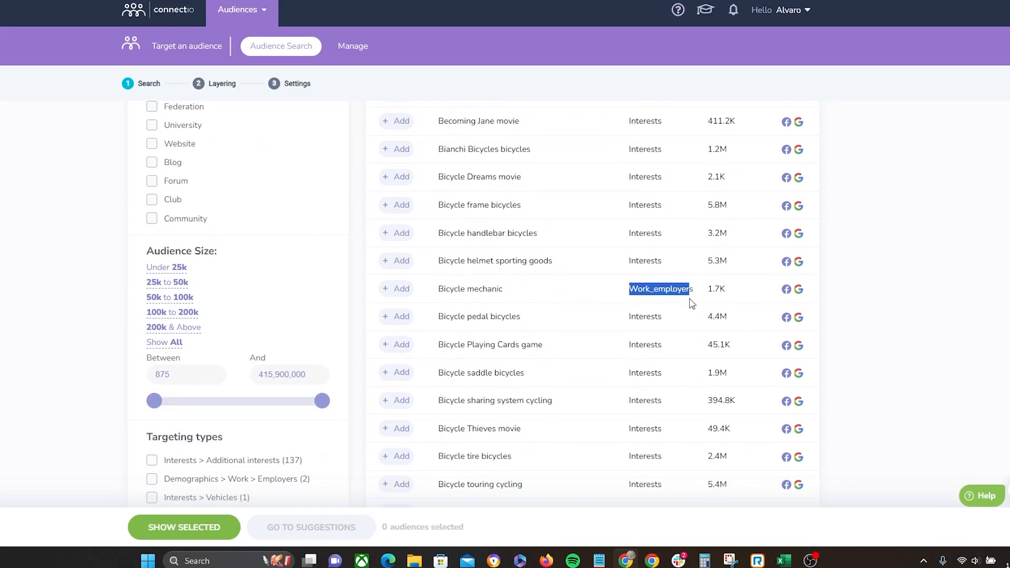
pyautogui.scroll(-7, 691, 304)
pyautogui.scroll(-20, 691, 305)
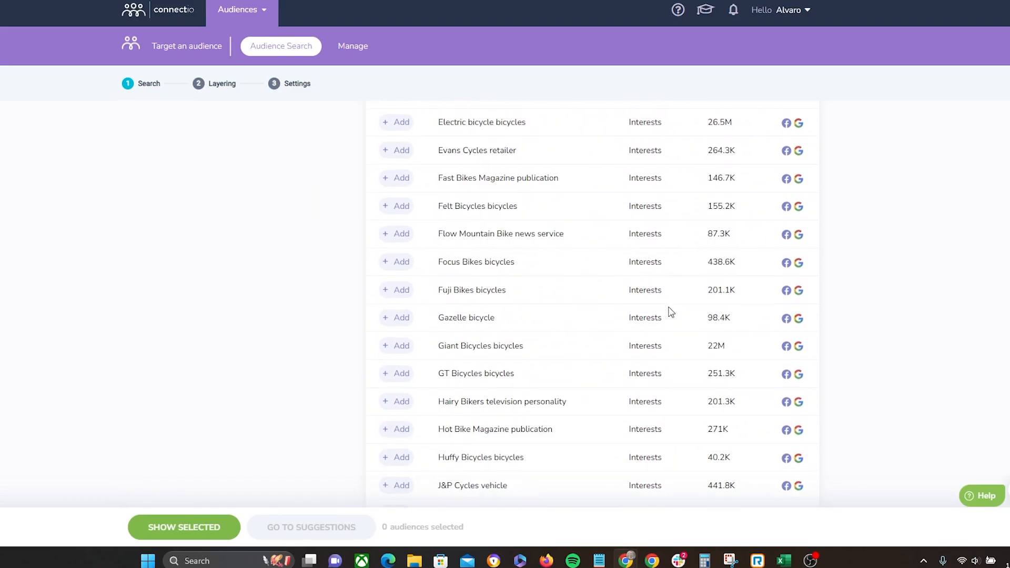
pyautogui.scroll(-5, 763, 305)
pyautogui.scroll(20, 909, 279)
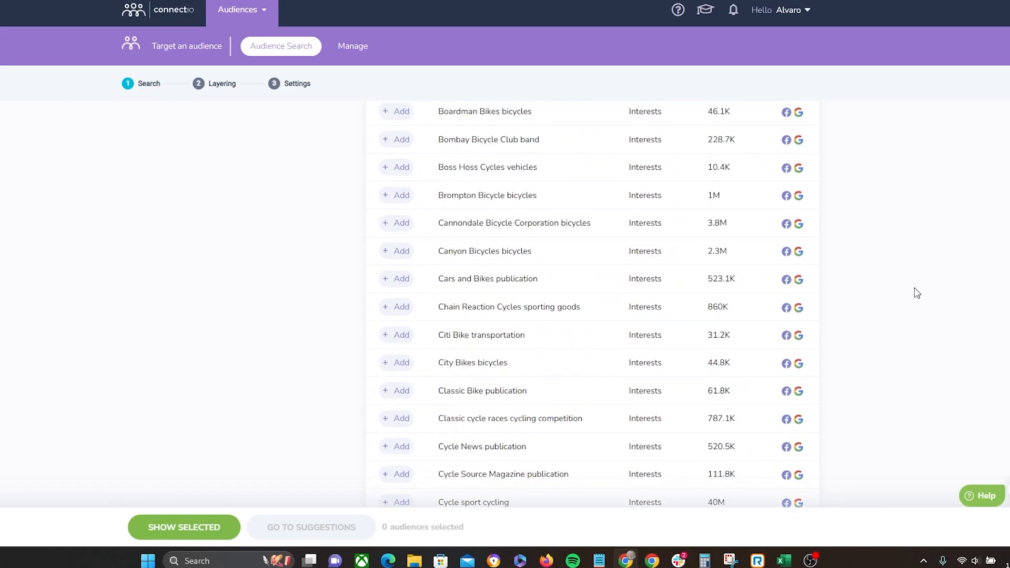
pyautogui.scroll(6, 922, 301)
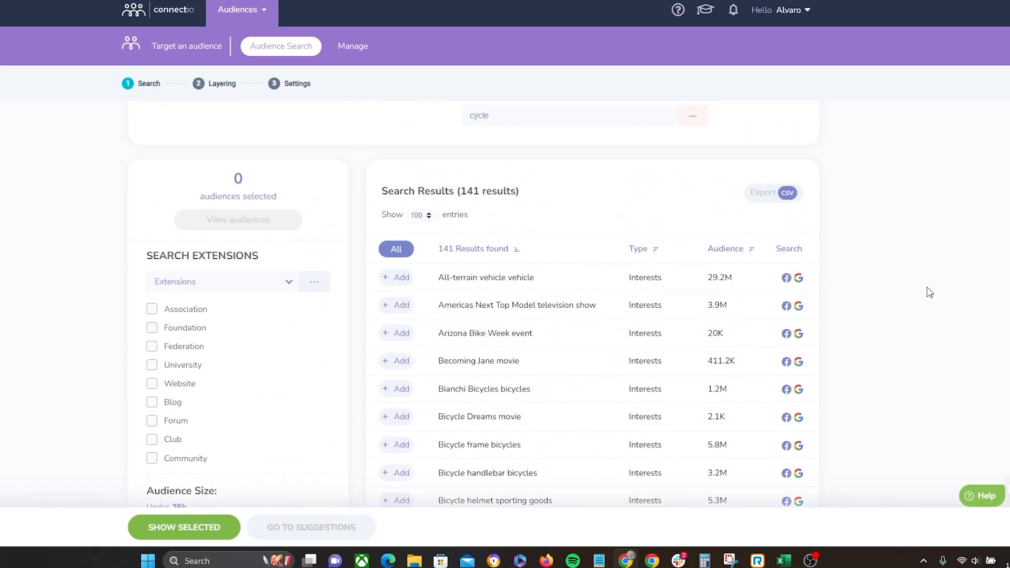
pyautogui.scroll(-3, 784, 244)
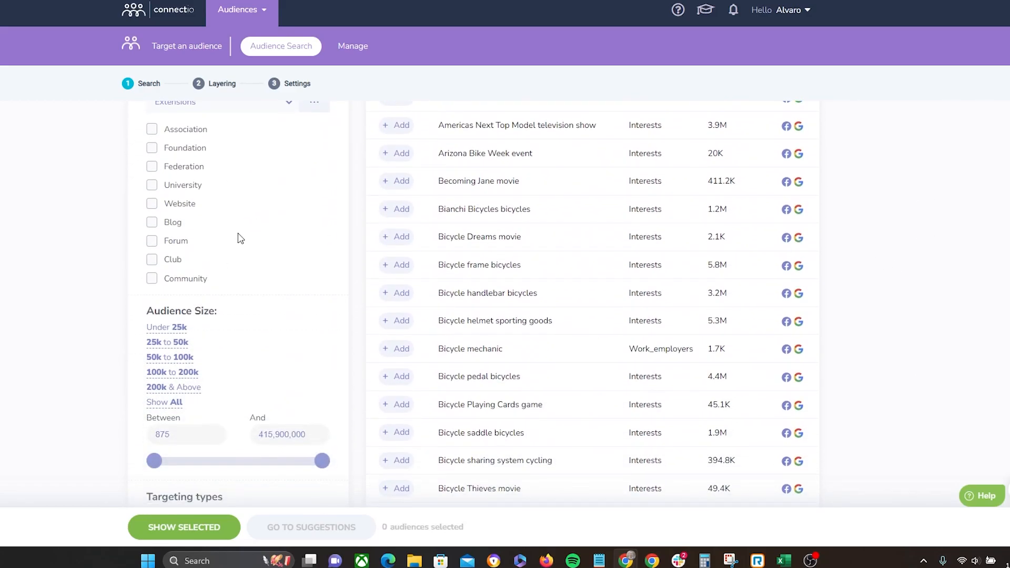
# Step: Check the Association, Foundation, Federation, Website, Blog, Forum, Club and Community search extensions
pyautogui.click(152, 132)
pyautogui.click(153, 149)
pyautogui.scroll(4, 111, 226)
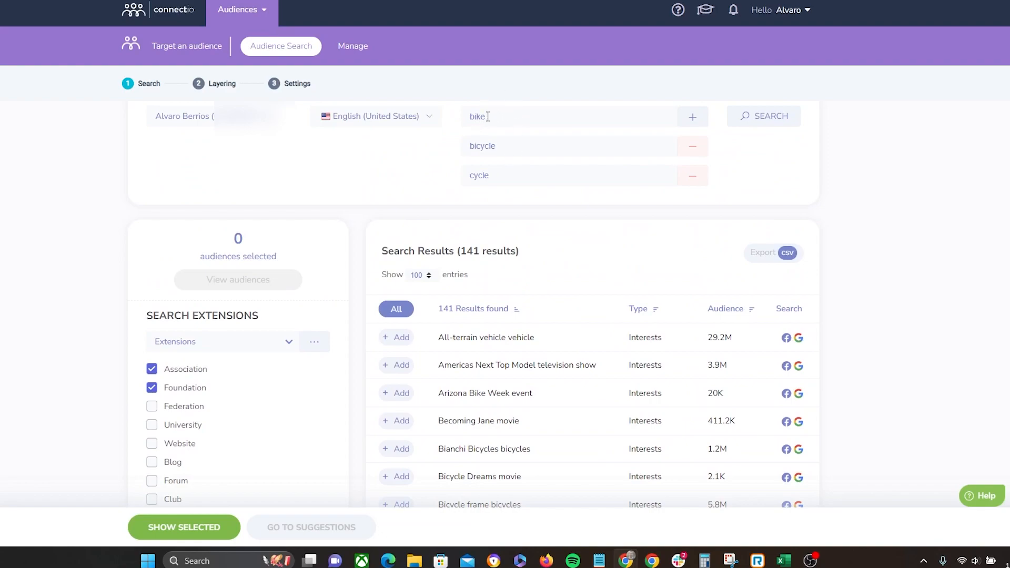
pyautogui.scroll(-3, 497, 150)
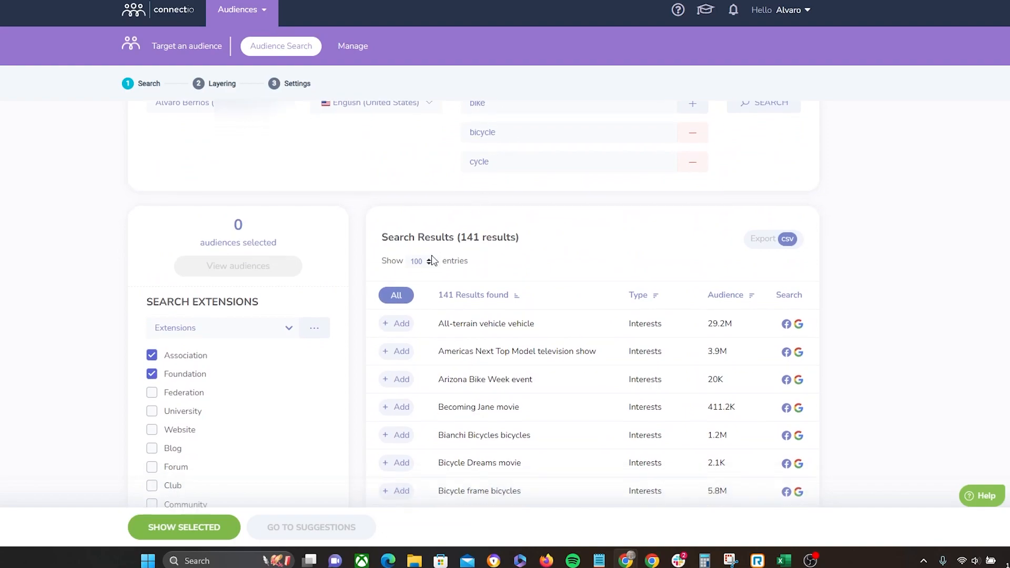
pyautogui.click(153, 226)
pyautogui.click(152, 264)
pyautogui.click(152, 282)
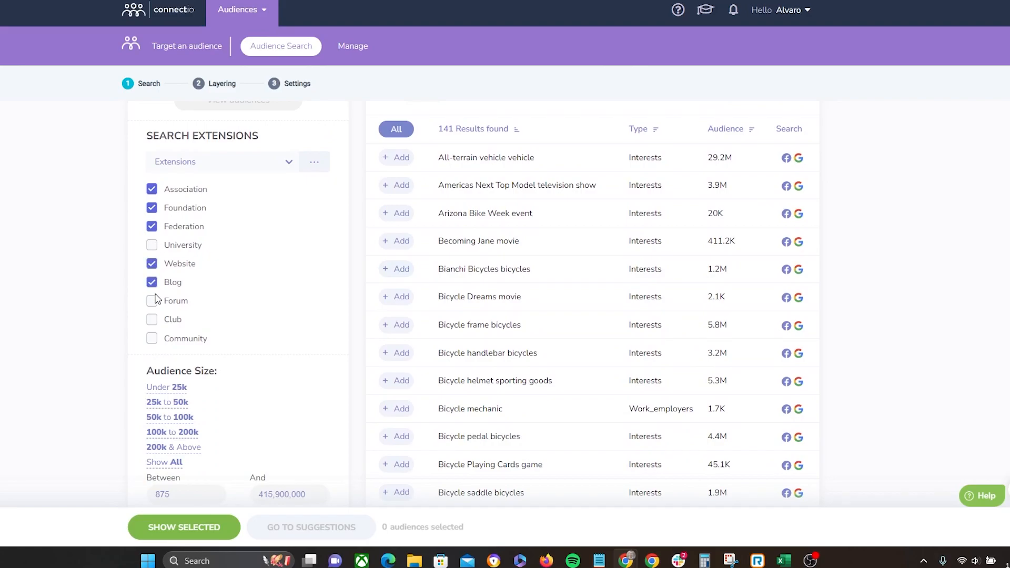
pyautogui.click(152, 301)
pyautogui.click(152, 319)
pyautogui.click(152, 338)
# Step: Review the search results together with the audience size, targeting type and filter word panels
pyautogui.scroll(-10, 406, 293)
pyautogui.scroll(10, 386, 266)
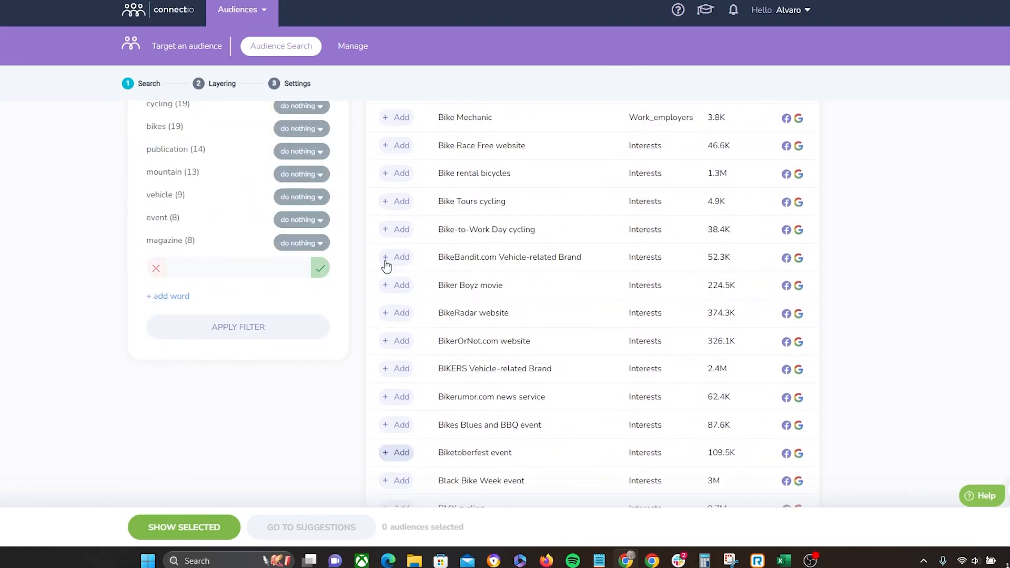
pyautogui.scroll(-4, 811, 261)
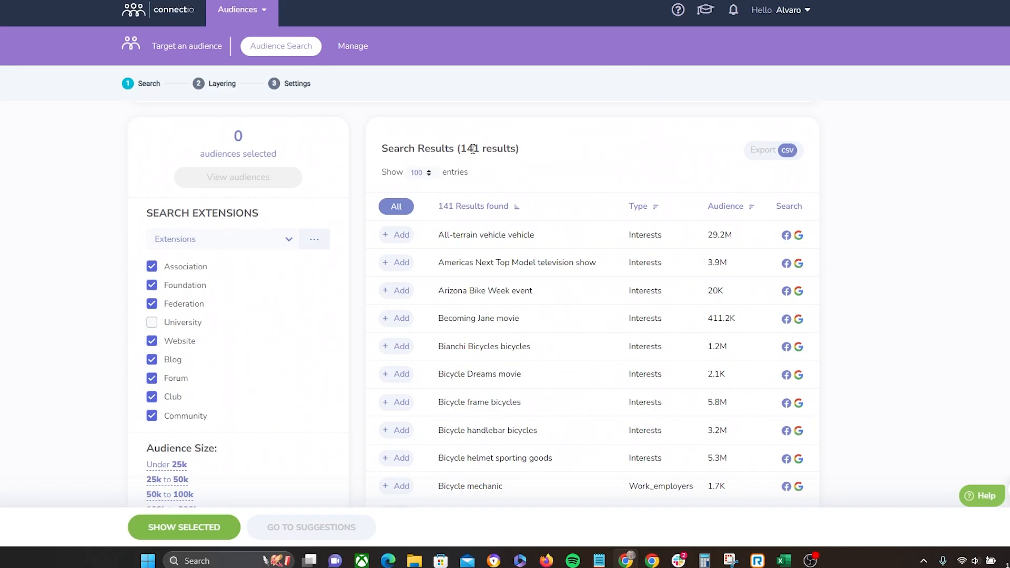
pyautogui.moveTo(474, 148); pyautogui.dragTo(538, 157)
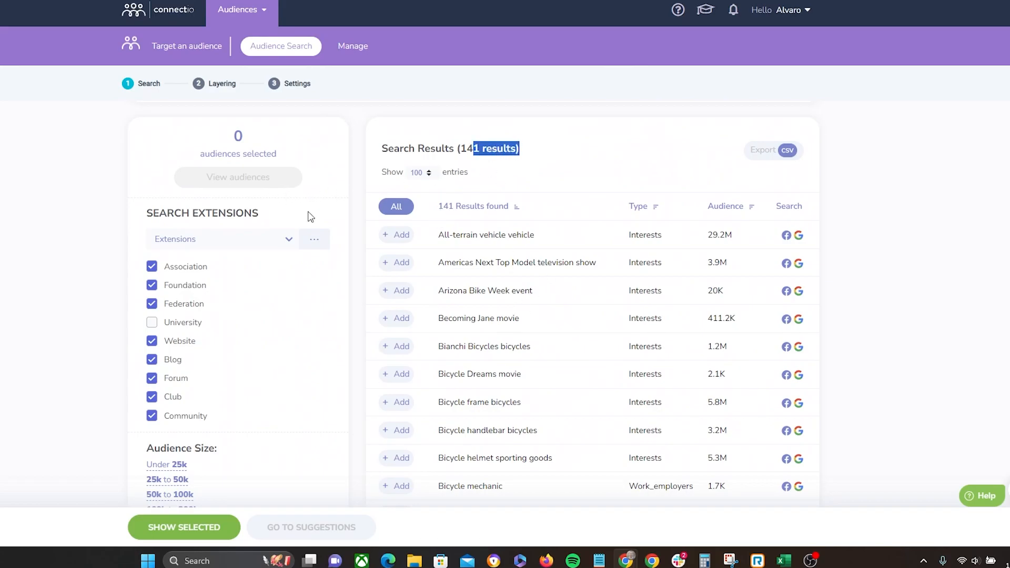
pyautogui.scroll(-2, 294, 208)
pyautogui.scroll(-4, 294, 220)
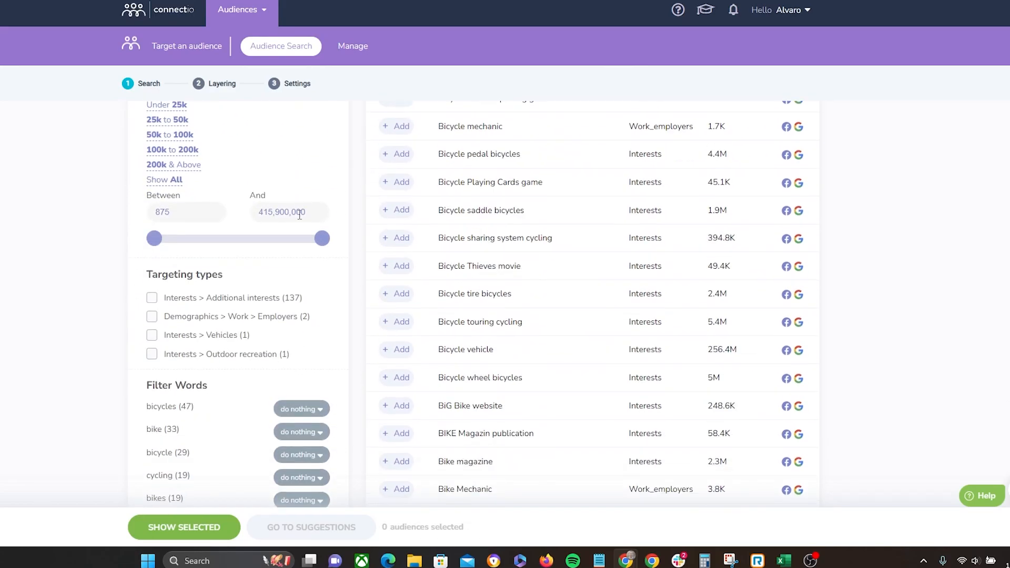
pyautogui.scroll(5, 237, 258)
pyautogui.scroll(-6, 200, 258)
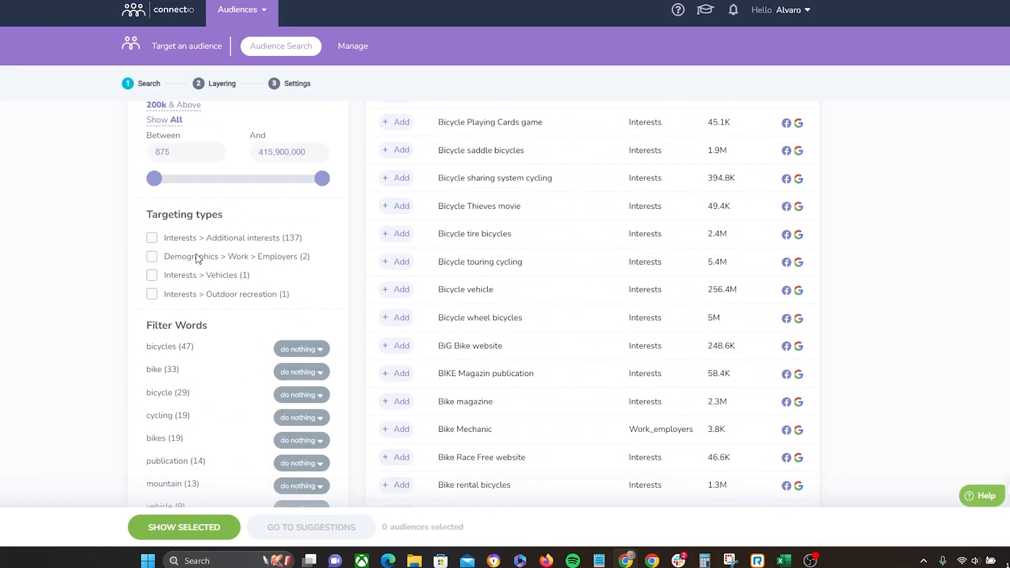
pyautogui.scroll(4, 284, 283)
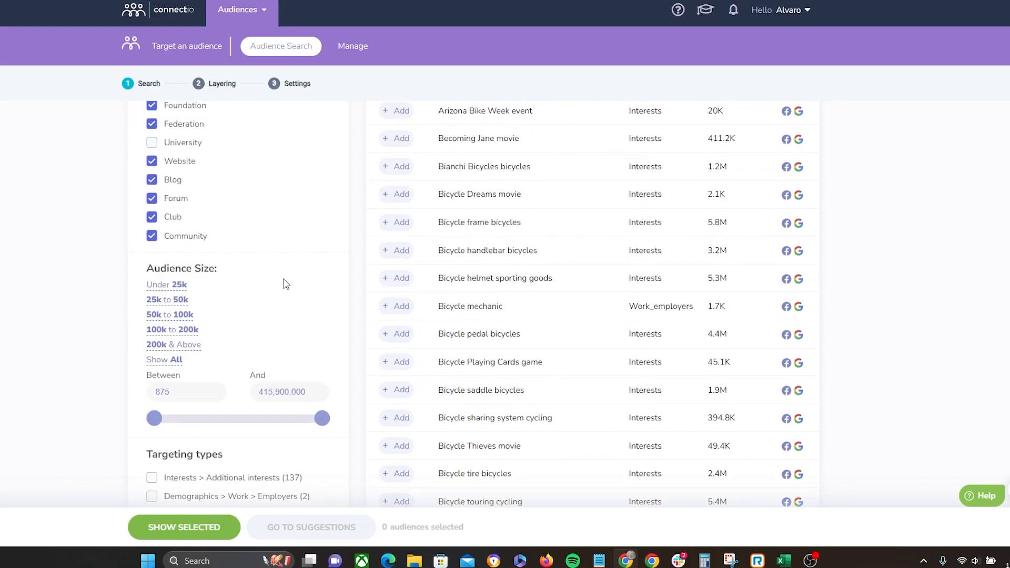
pyautogui.scroll(3, 276, 291)
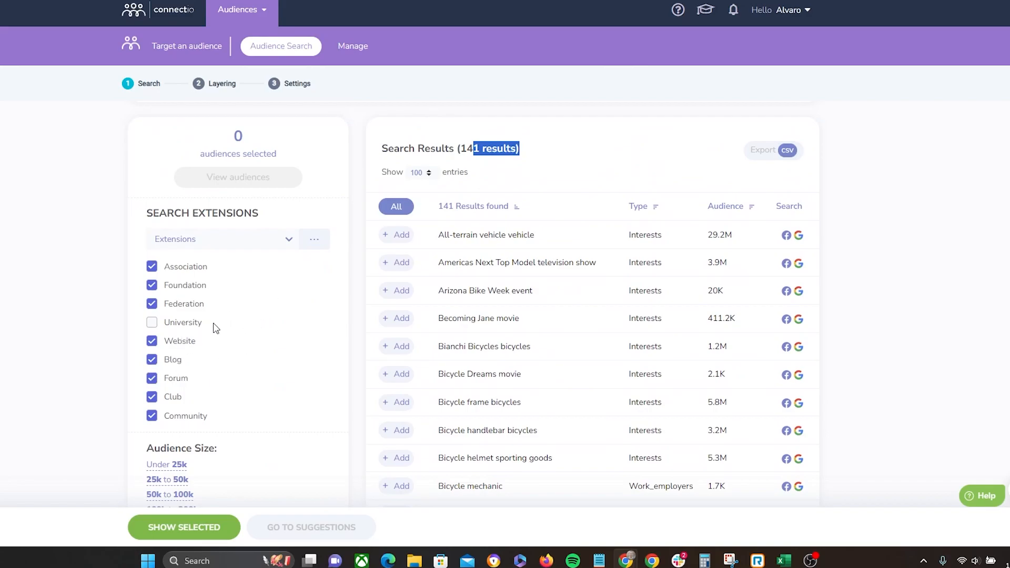
pyautogui.scroll(-5, 217, 329)
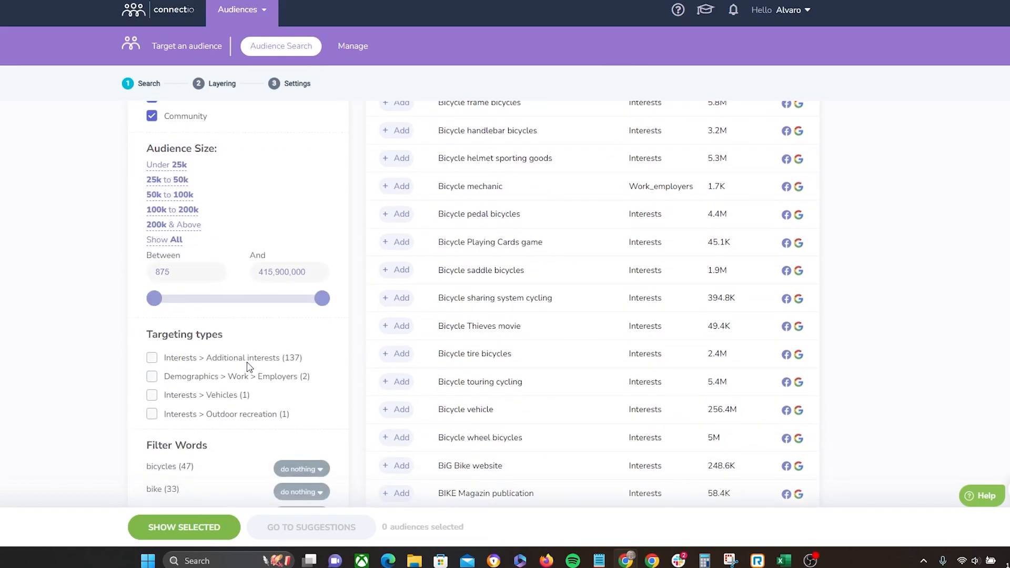
# Step: Set the mountain filter word to exclude and apply the filter to the search results
pyautogui.scroll(-5, 250, 364)
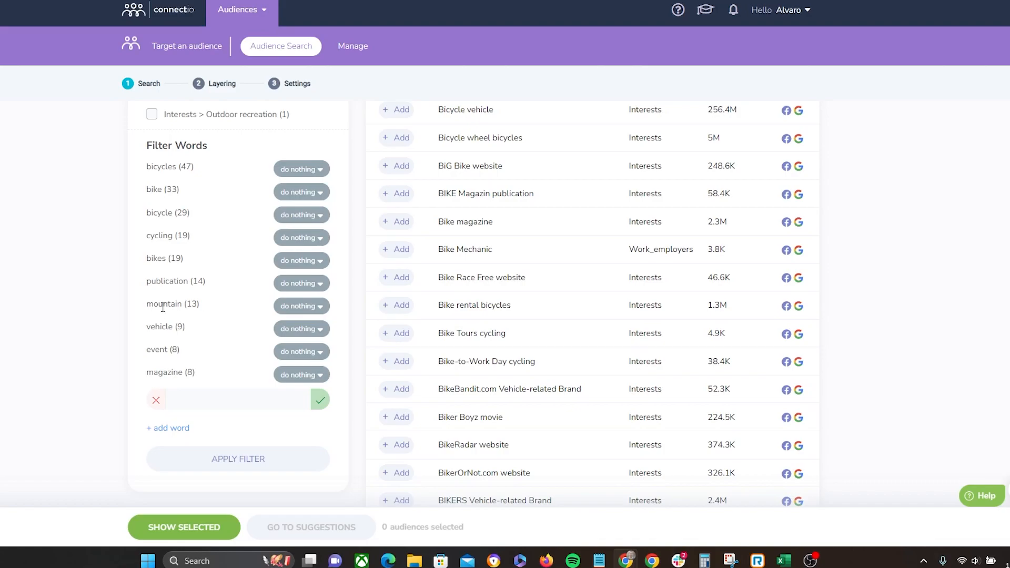
pyautogui.moveTo(152, 306); pyautogui.dragTo(202, 305)
pyautogui.click(319, 310)
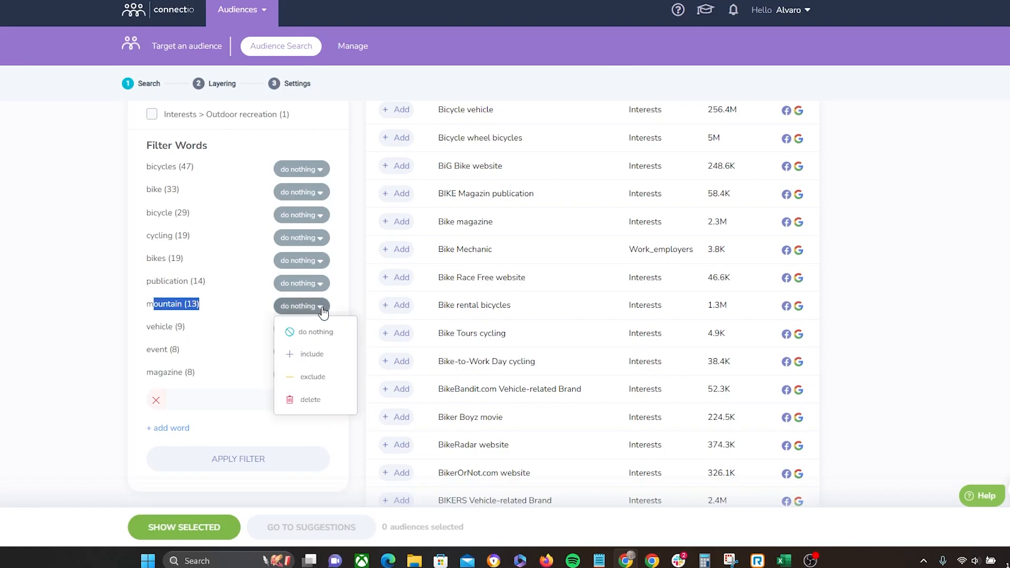
pyautogui.click(315, 377)
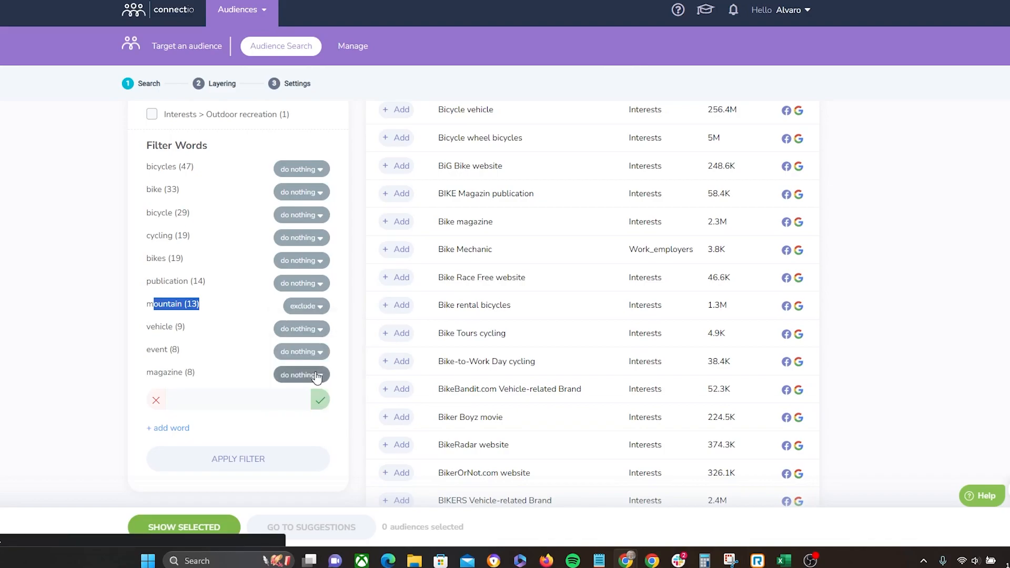
pyautogui.click(242, 474)
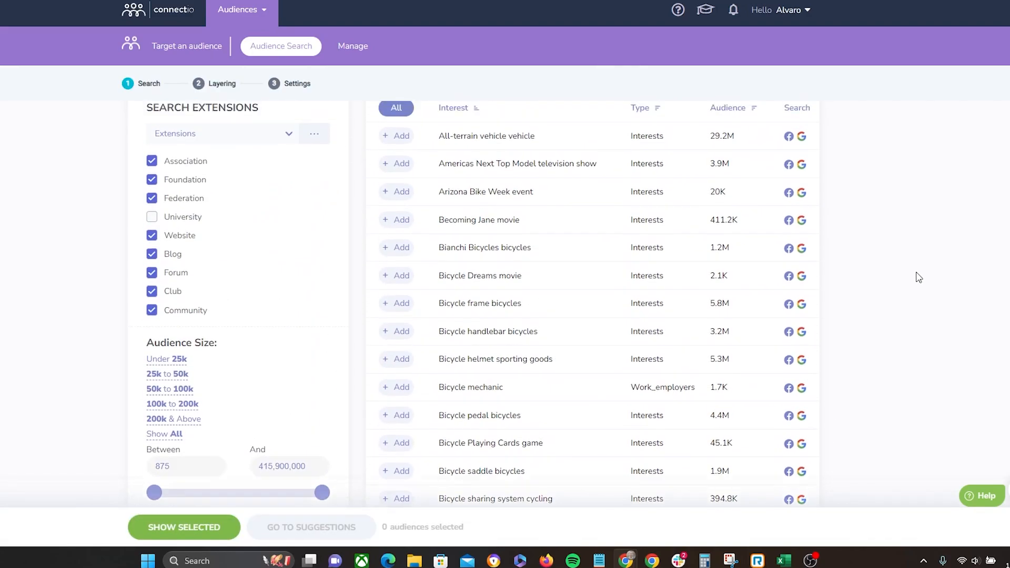
# Step: Scroll through the filtered results and the filter word options, reviewing the interests and their audience sizes
pyautogui.scroll(-3, 919, 277)
pyautogui.scroll(-15, 919, 277)
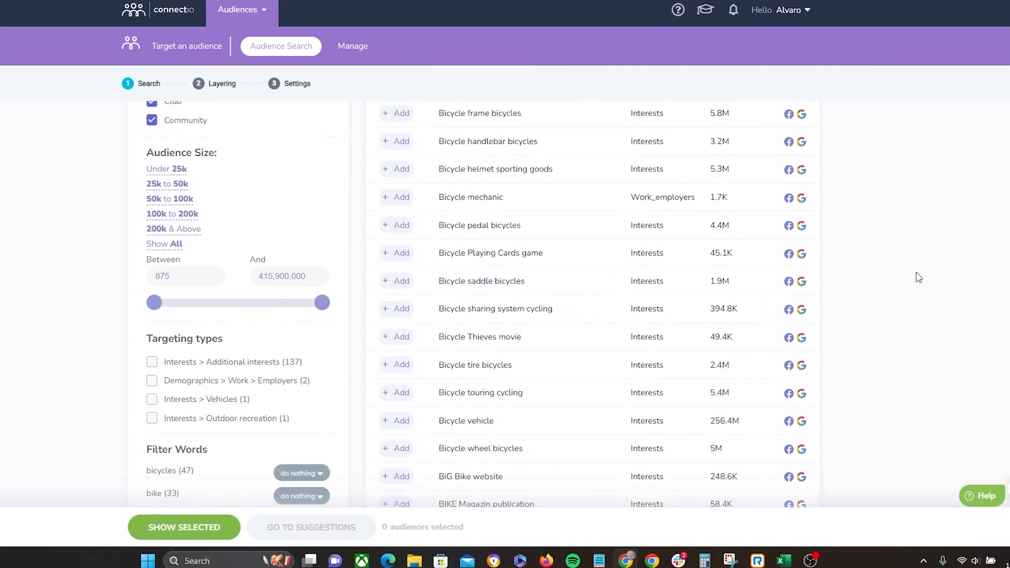
pyautogui.scroll(4, 925, 268)
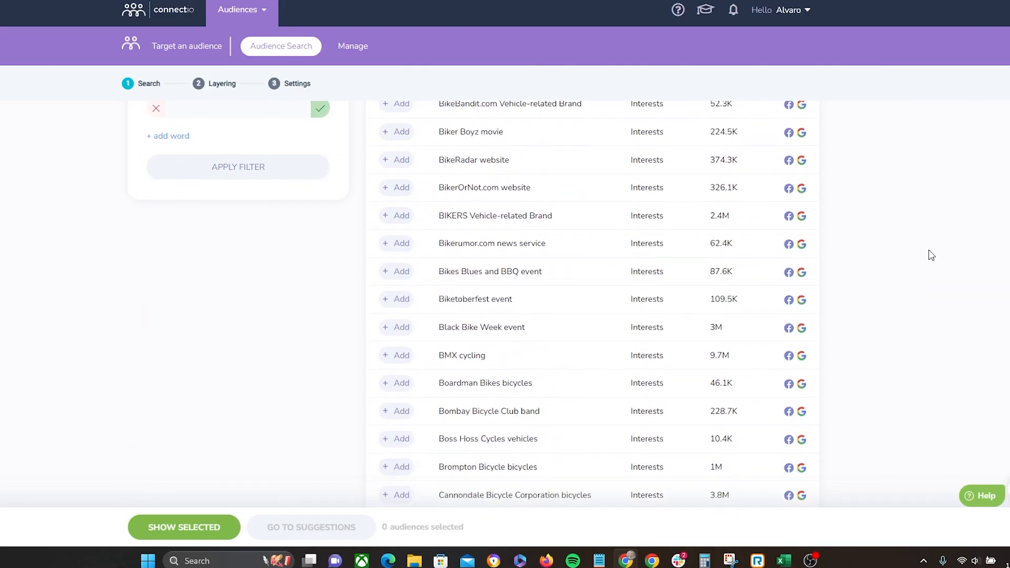
pyautogui.click(319, 239)
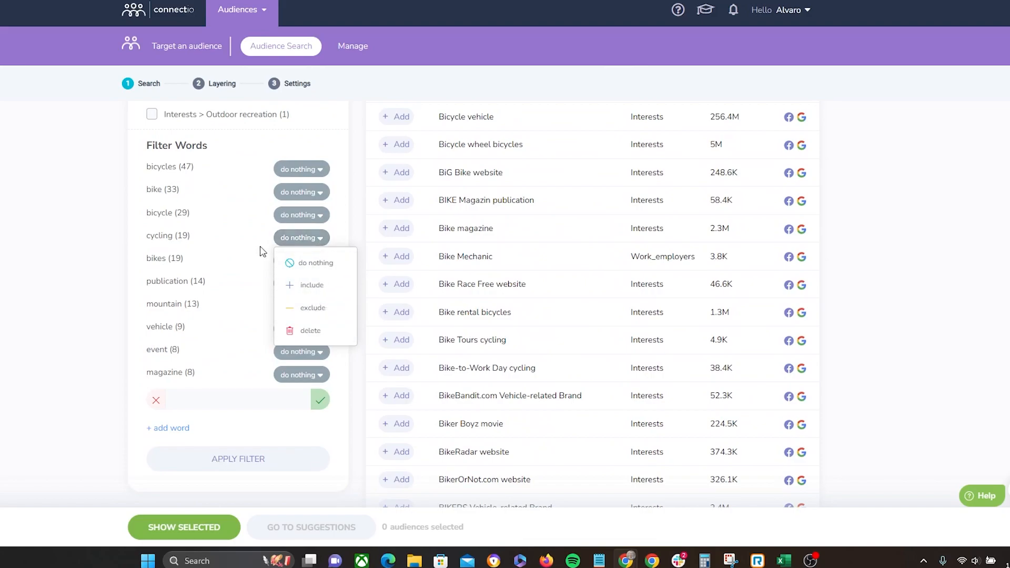
pyautogui.click(841, 225)
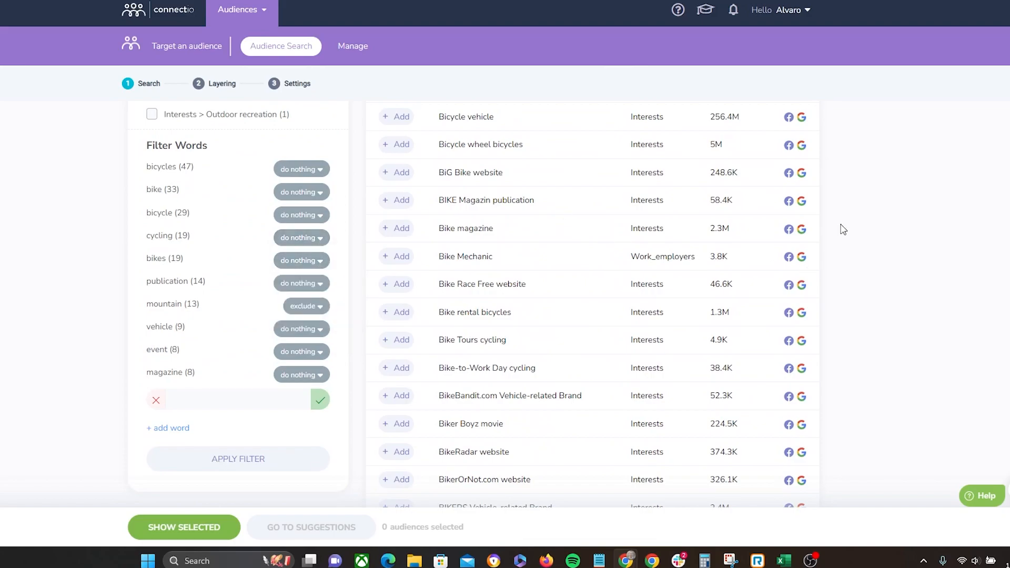
pyautogui.scroll(-10, 843, 230)
pyautogui.scroll(12, 843, 230)
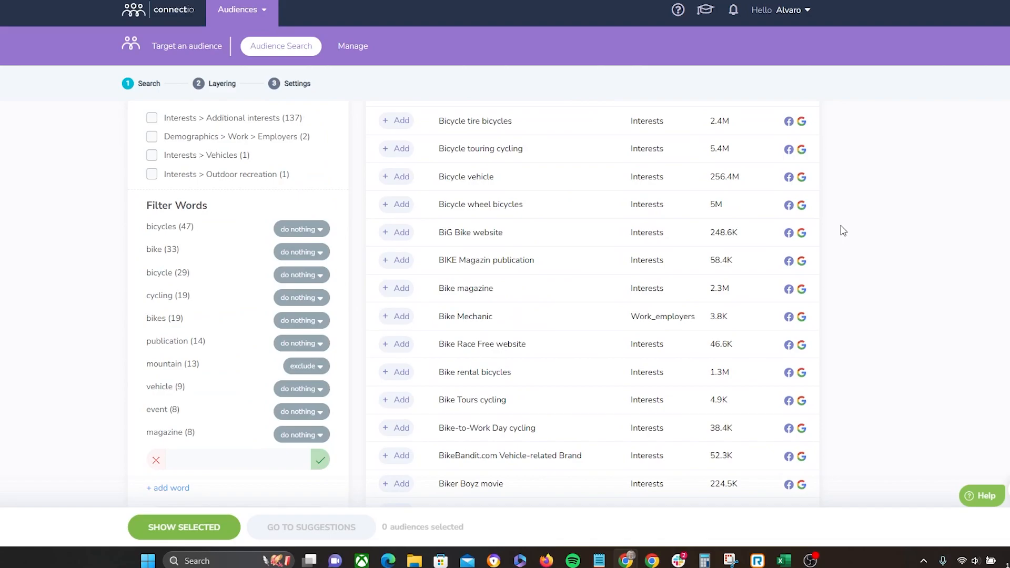
pyautogui.scroll(-1, 752, 252)
pyautogui.scroll(1, 346, 280)
pyautogui.scroll(9, 226, 197)
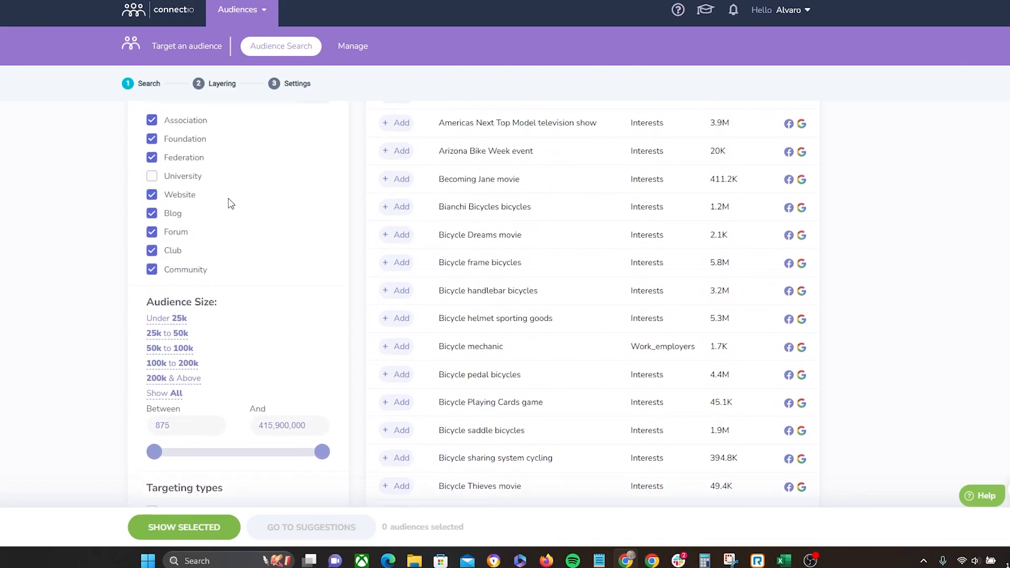
pyautogui.scroll(-8, 205, 287)
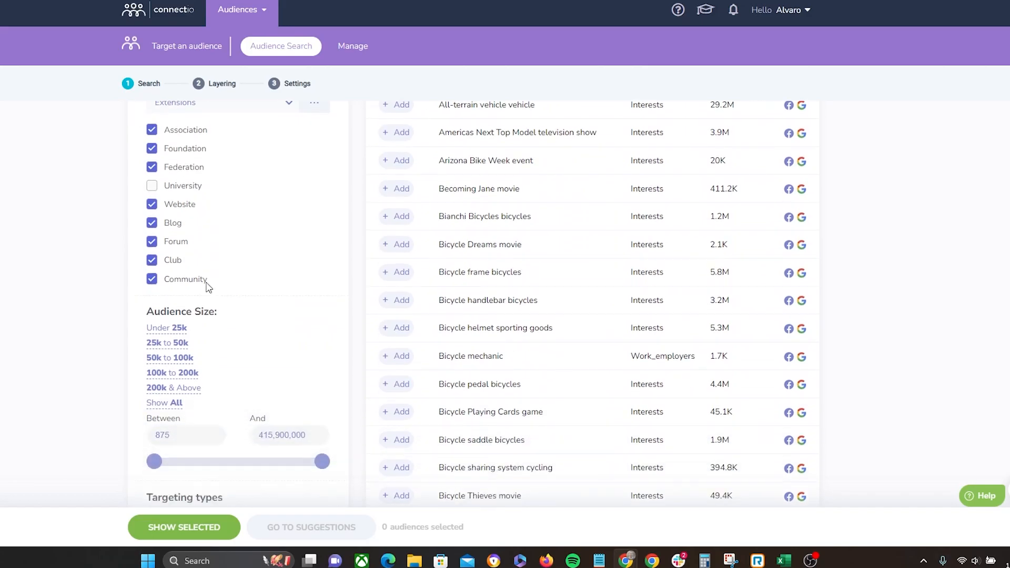
pyautogui.scroll(-4, 221, 399)
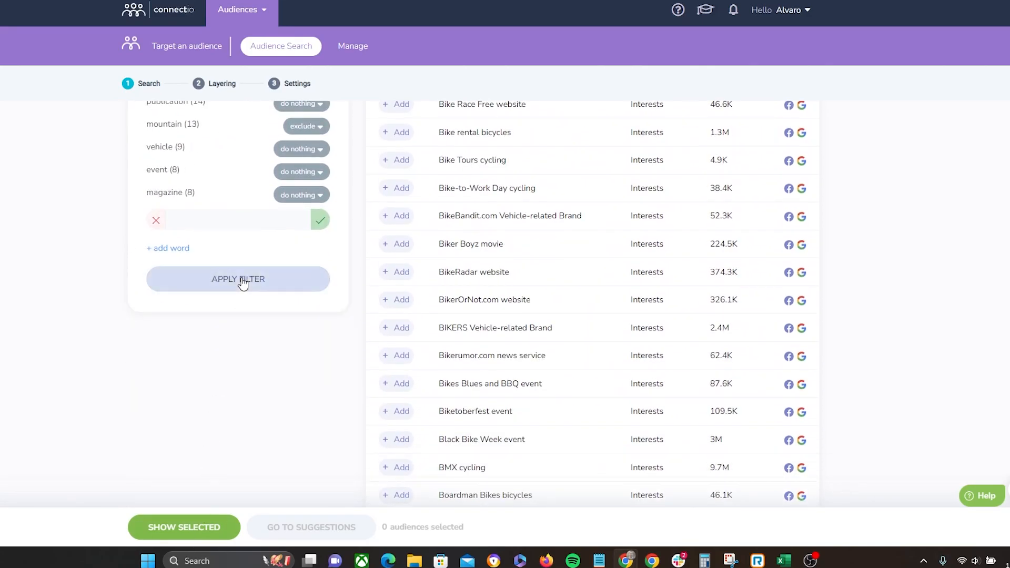
pyautogui.moveTo(439, 272); pyautogui.dragTo(522, 282)
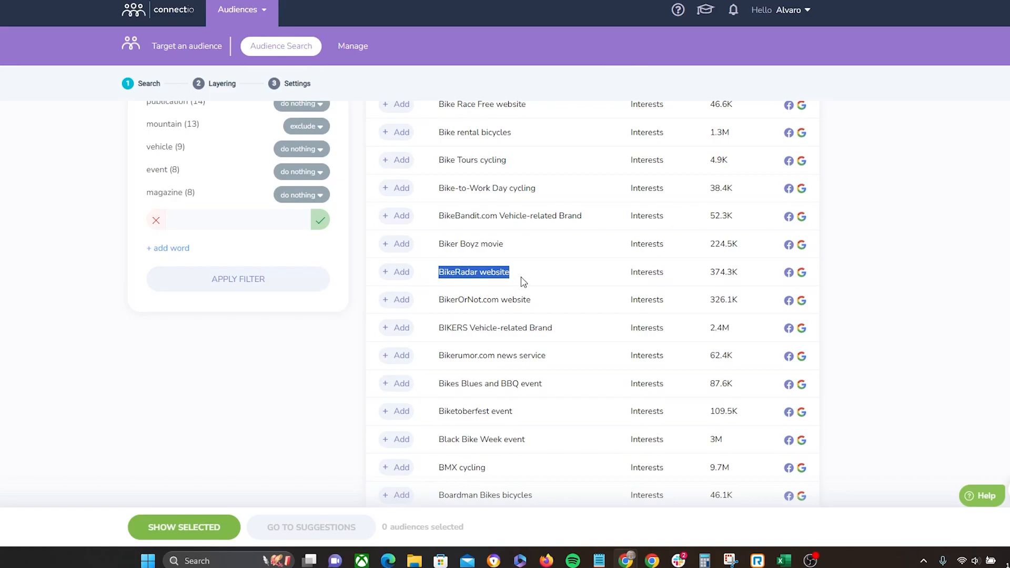
pyautogui.scroll(10, 521, 285)
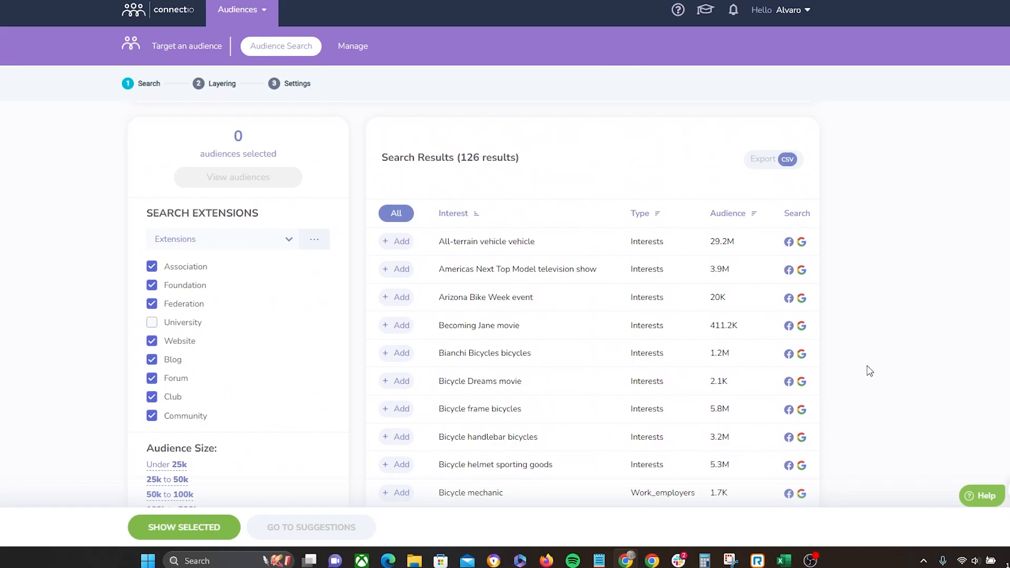
pyautogui.scroll(-5, 894, 307)
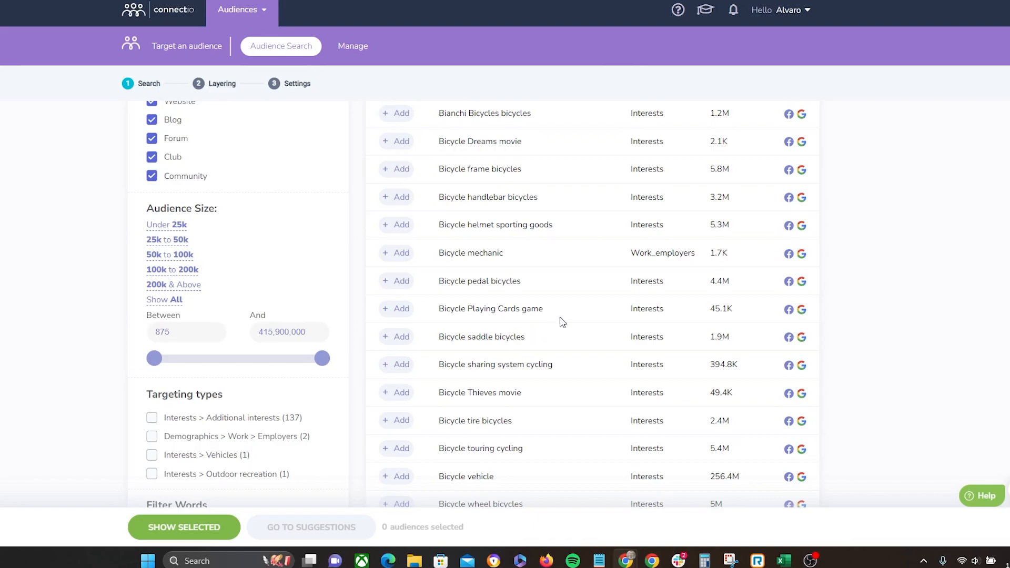
pyautogui.scroll(7, 560, 322)
pyautogui.scroll(-5, 611, 345)
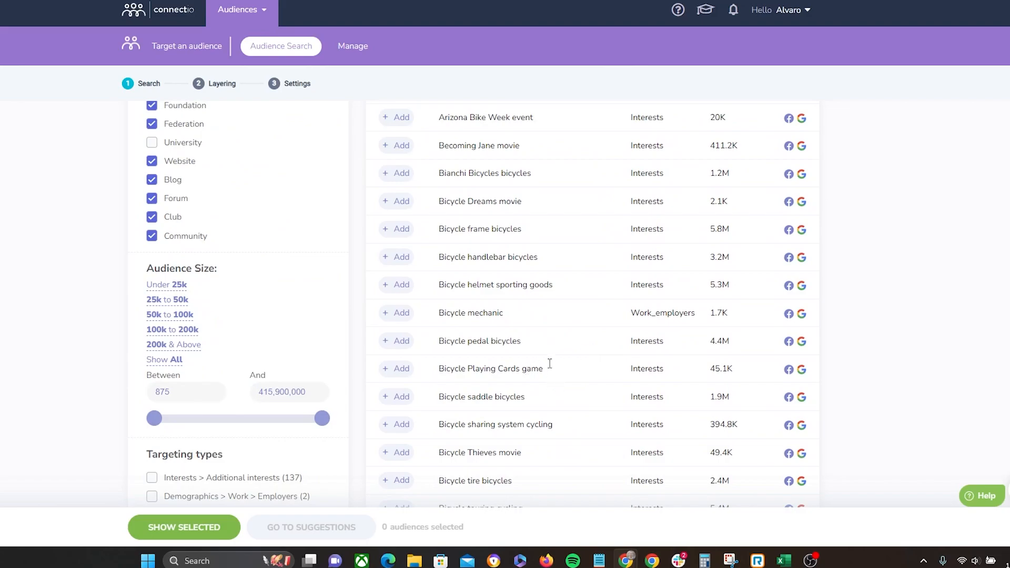
pyautogui.scroll(3, 552, 383)
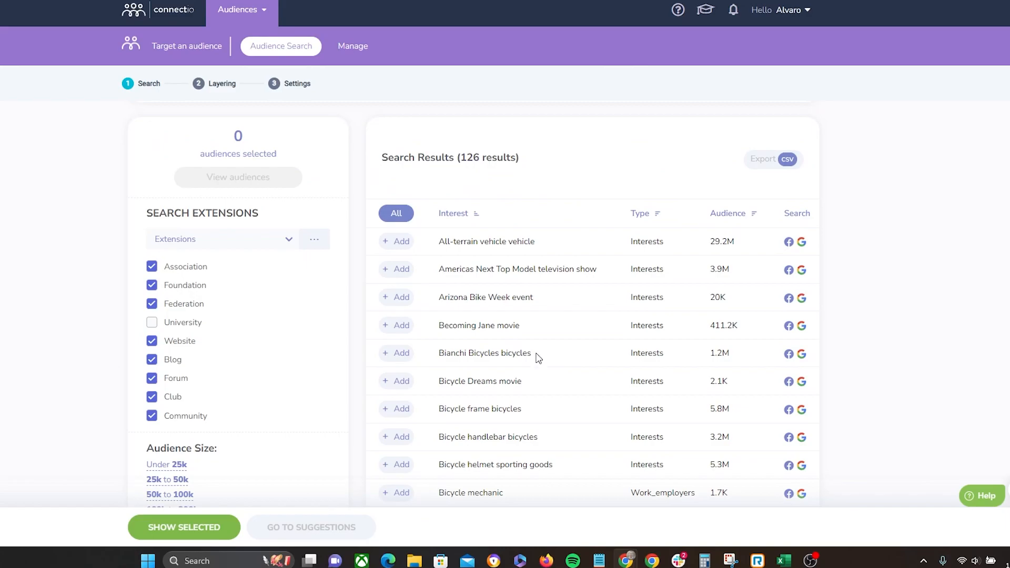
pyautogui.scroll(-8, 559, 402)
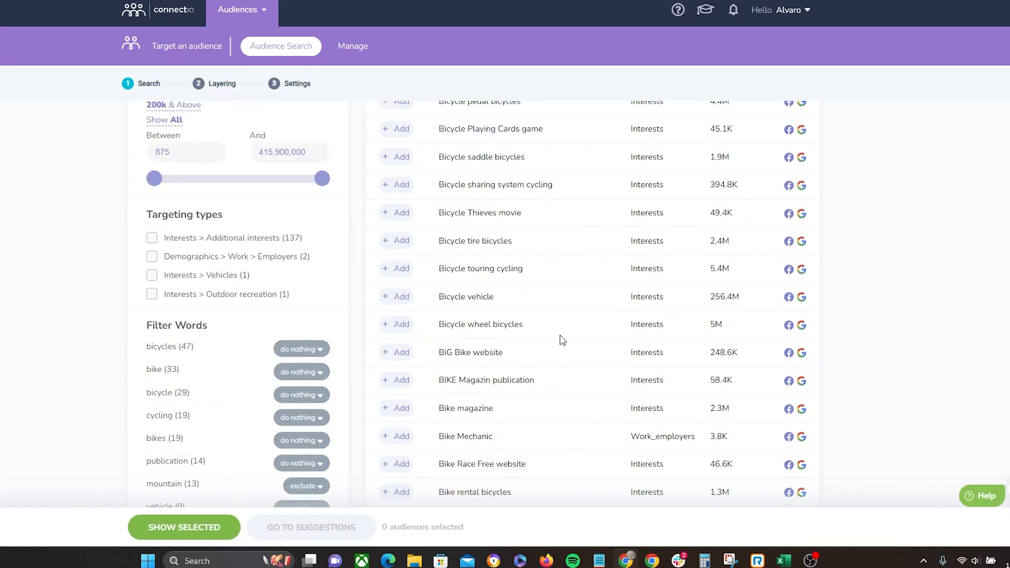
# Step: Add the Bicycle tire bicycles, Bicycle touring cycling and BIKE Magazin publication interests to the selection
pyautogui.click(394, 241)
pyautogui.click(405, 271)
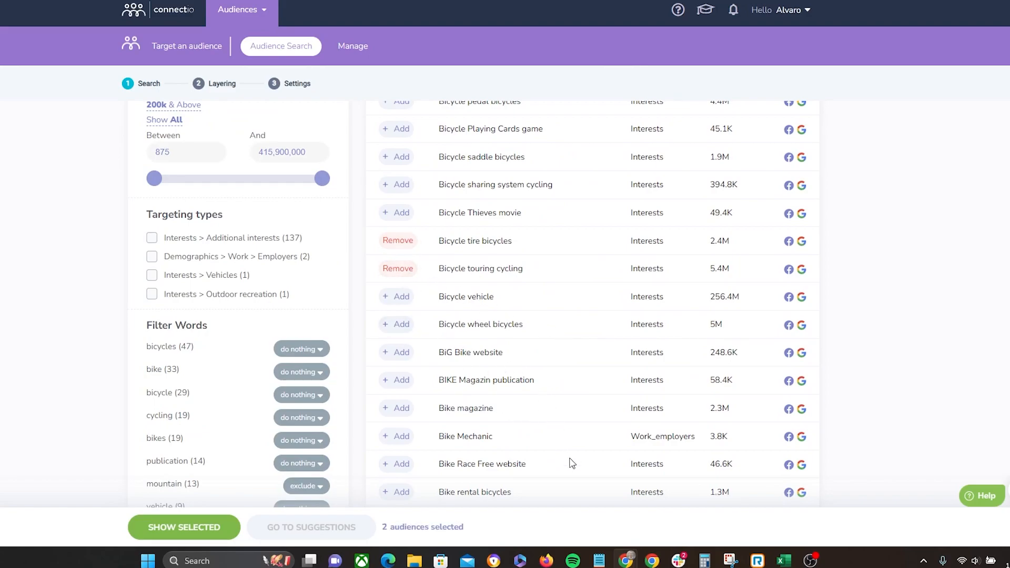
pyautogui.scroll(-1, 503, 406)
pyautogui.click(399, 321)
pyautogui.scroll(-3, 422, 313)
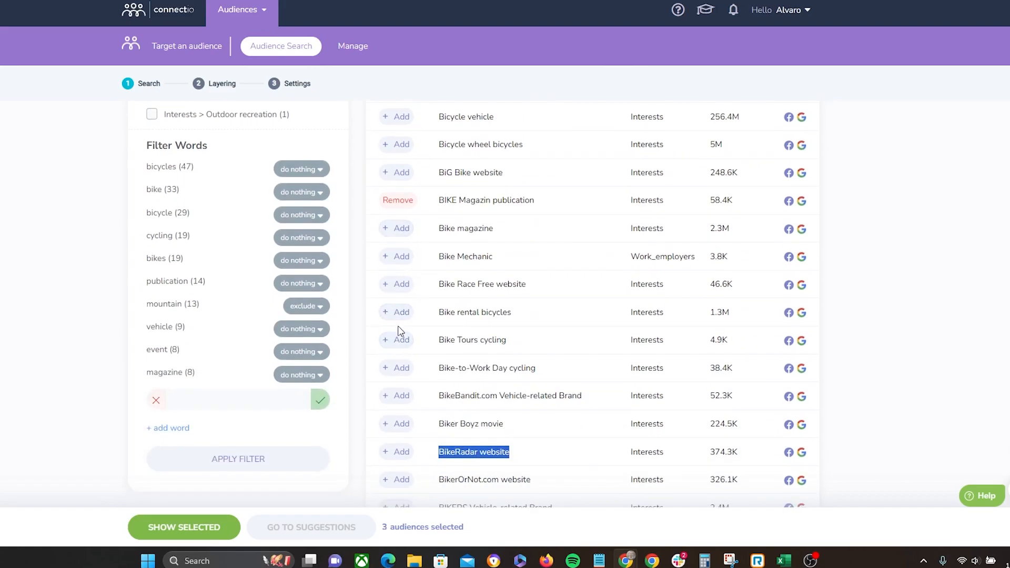
pyautogui.scroll(-3, 395, 323)
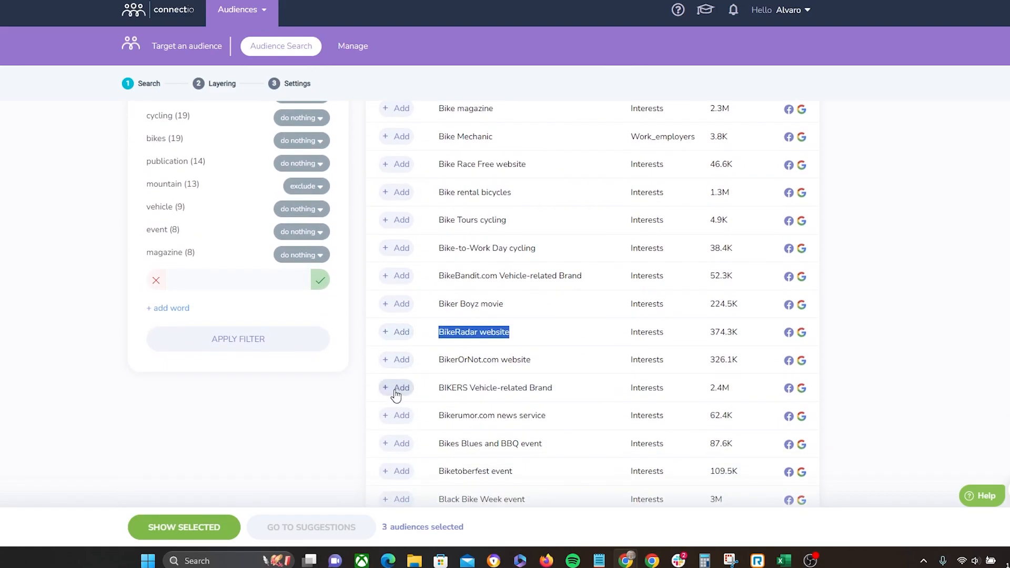
pyautogui.scroll(-3, 386, 379)
pyautogui.click(317, 327)
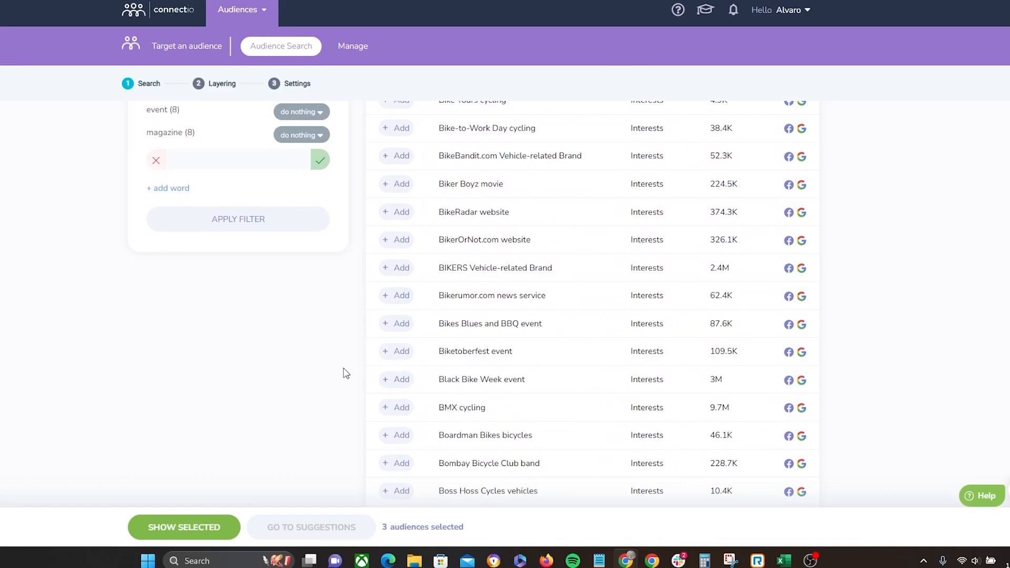
# Step: Add the Boss Hoss Cycles vehicles and City Bikes bicycles interests to the selection
pyautogui.scroll(-2, 347, 372)
pyautogui.scroll(-2, 362, 373)
pyautogui.click(408, 315)
pyautogui.scroll(-4, 411, 341)
pyautogui.click(404, 330)
pyautogui.scroll(-6, 426, 363)
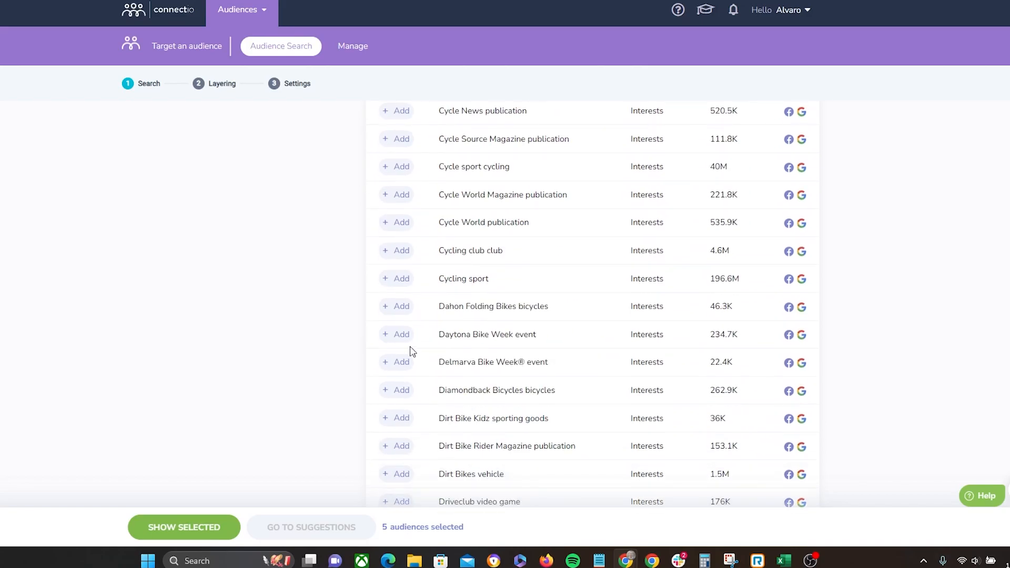
# Step: Add the Hairy Bikers television personality, Daytona Bike Week event and Evans Cycles retailer interests to the selection
pyautogui.click(406, 336)
pyautogui.scroll(-5, 400, 400)
pyautogui.click(399, 364)
pyautogui.click(397, 360)
pyautogui.click(394, 362)
pyautogui.scroll(-5, 395, 358)
pyautogui.click(395, 339)
# Step: Open the list of selected audiences and request suggestions based on them
pyautogui.scroll(-12, 476, 352)
pyautogui.scroll(20, 548, 339)
pyautogui.scroll(15, 566, 350)
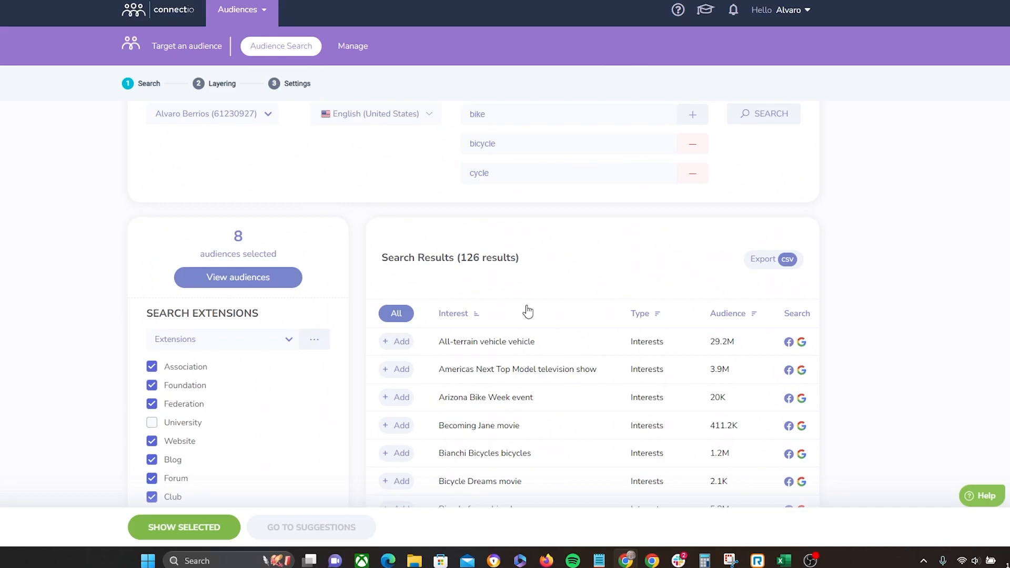
pyautogui.click(227, 282)
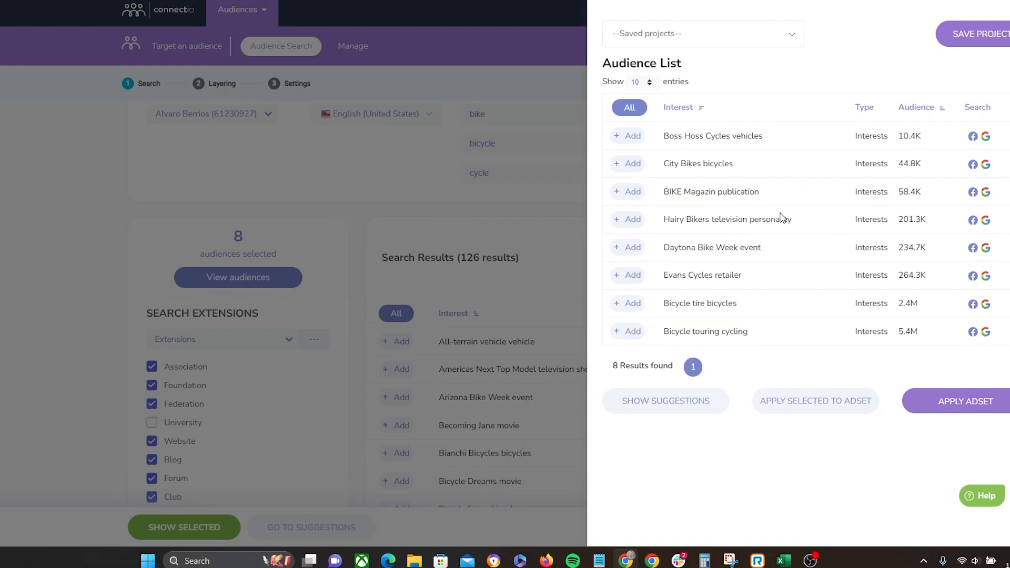
pyautogui.click(672, 410)
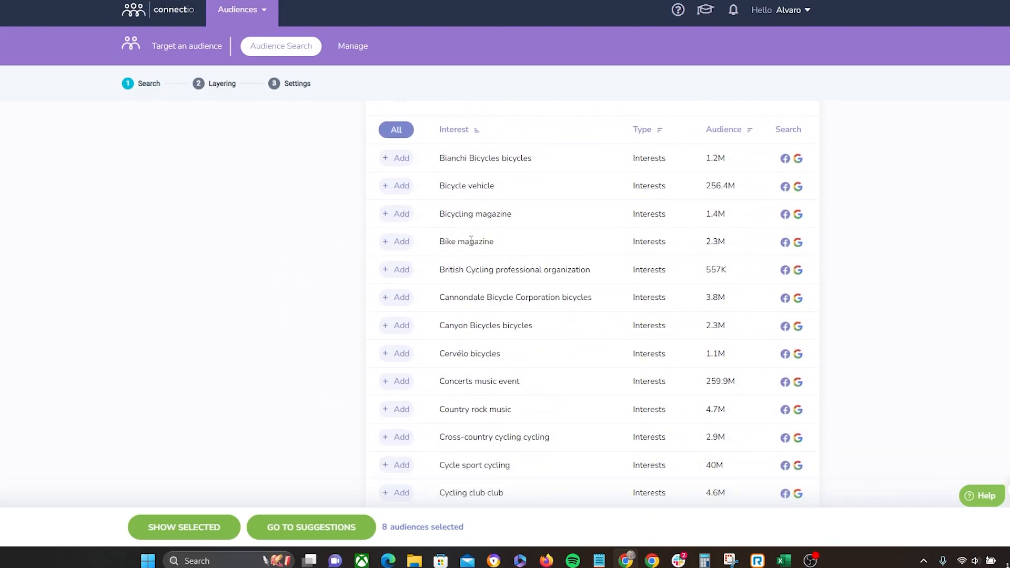
# Step: Scroll through the suggested interests, reviewing their names, types and audience sizes
pyautogui.scroll(-3, 531, 250)
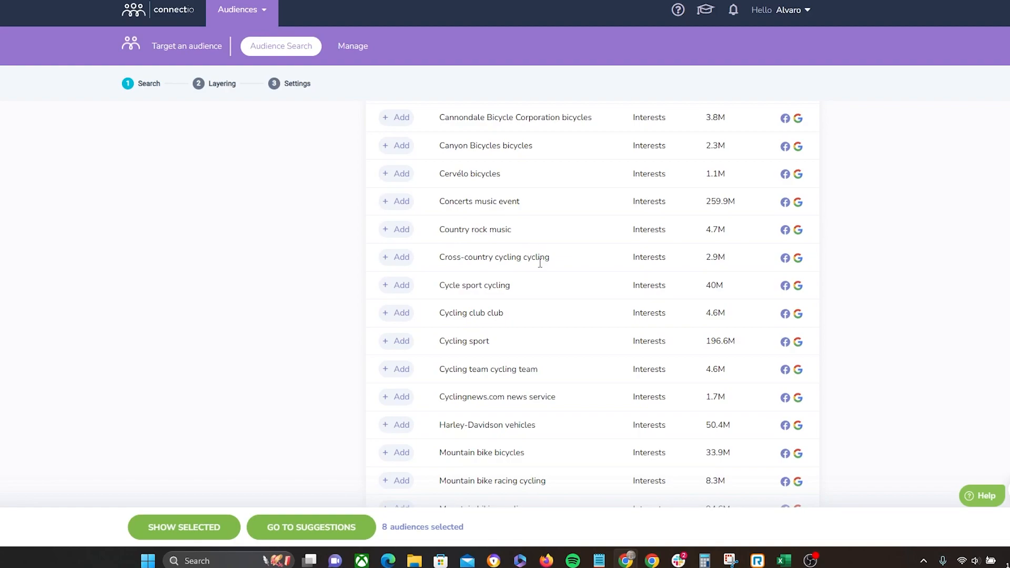
pyautogui.scroll(-1, 540, 263)
pyautogui.scroll(2, 544, 253)
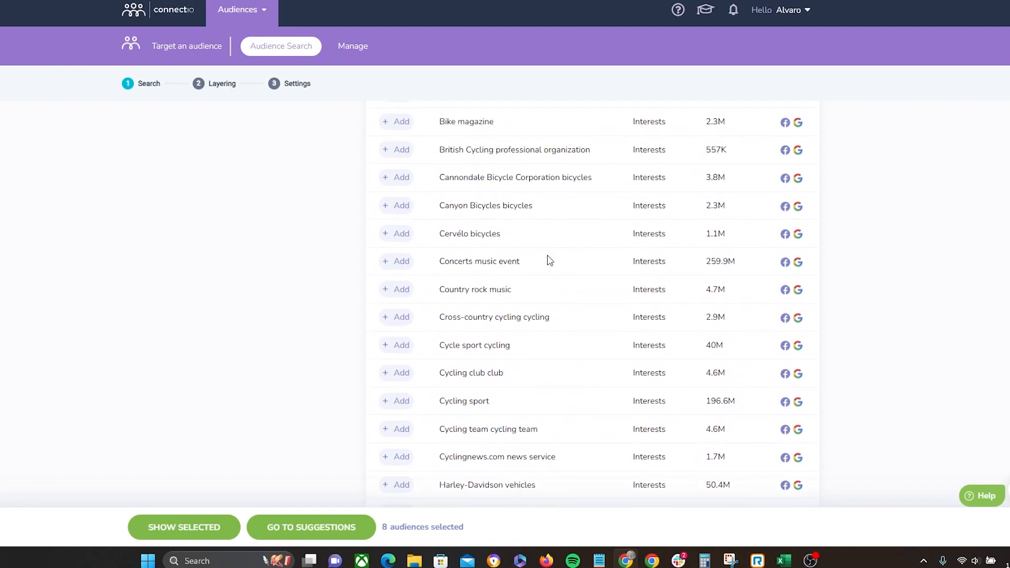
pyautogui.moveTo(512, 290); pyautogui.dragTo(437, 298)
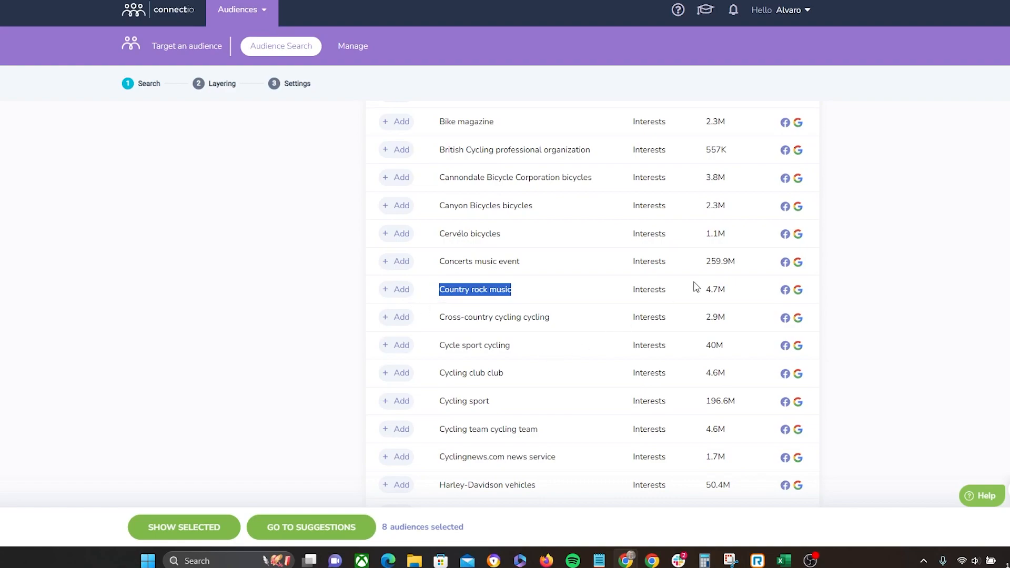
pyautogui.moveTo(524, 262); pyautogui.dragTo(437, 266)
pyautogui.scroll(-6, 447, 273)
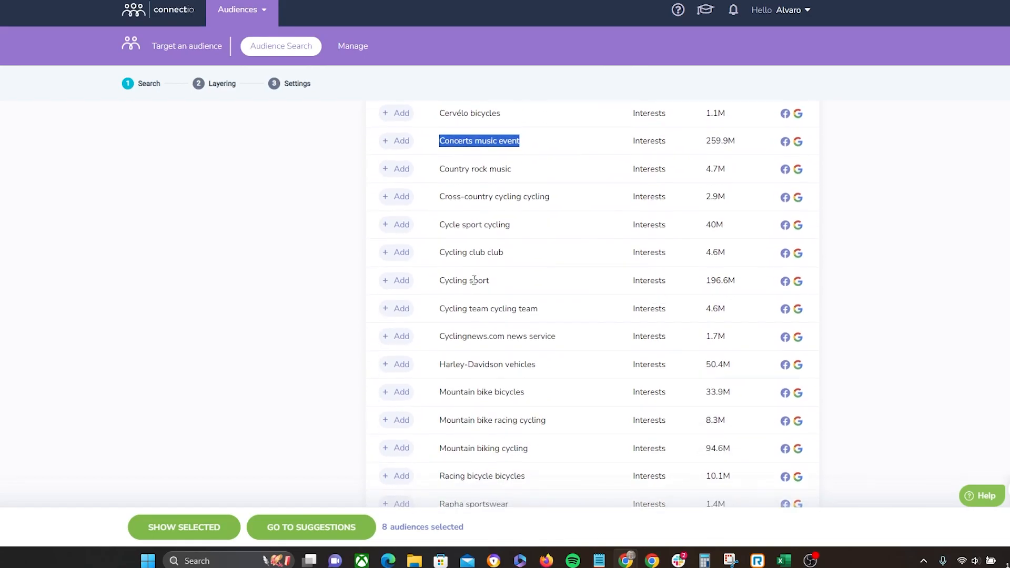
pyautogui.scroll(3, 494, 281)
pyautogui.scroll(-3, 493, 278)
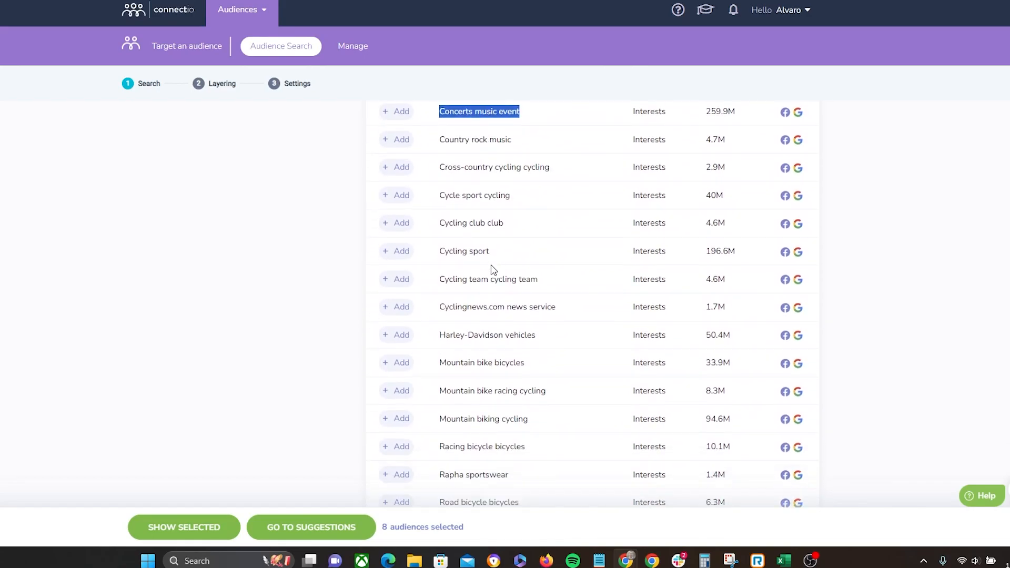
pyautogui.scroll(-2, 526, 254)
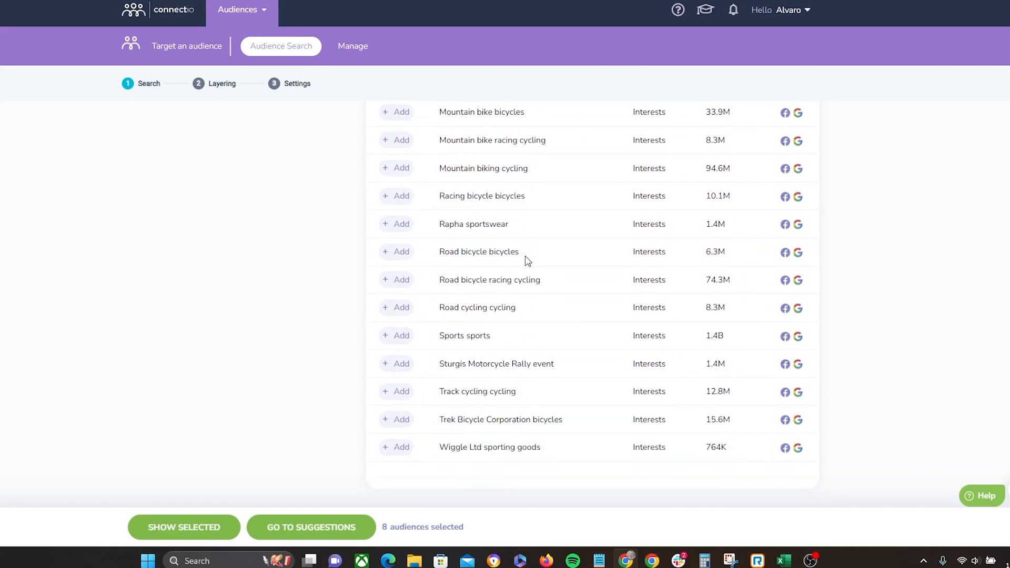
pyautogui.scroll(6, 535, 280)
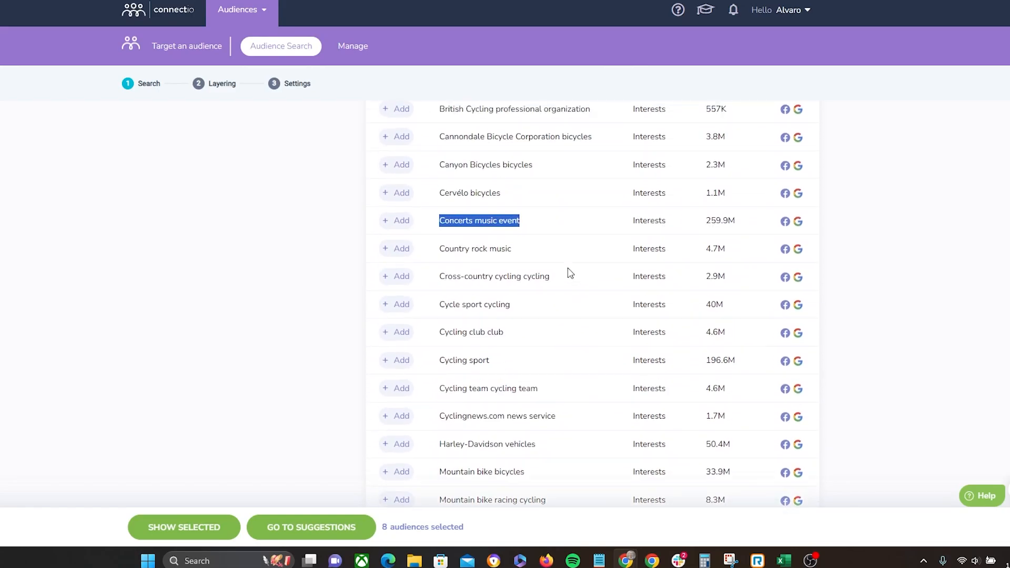
pyautogui.scroll(1, 570, 273)
# Step: Add the Concerts music event and Country rock music suggestions to the selection
pyautogui.click(350, 285)
pyautogui.click(396, 281)
pyautogui.click(398, 309)
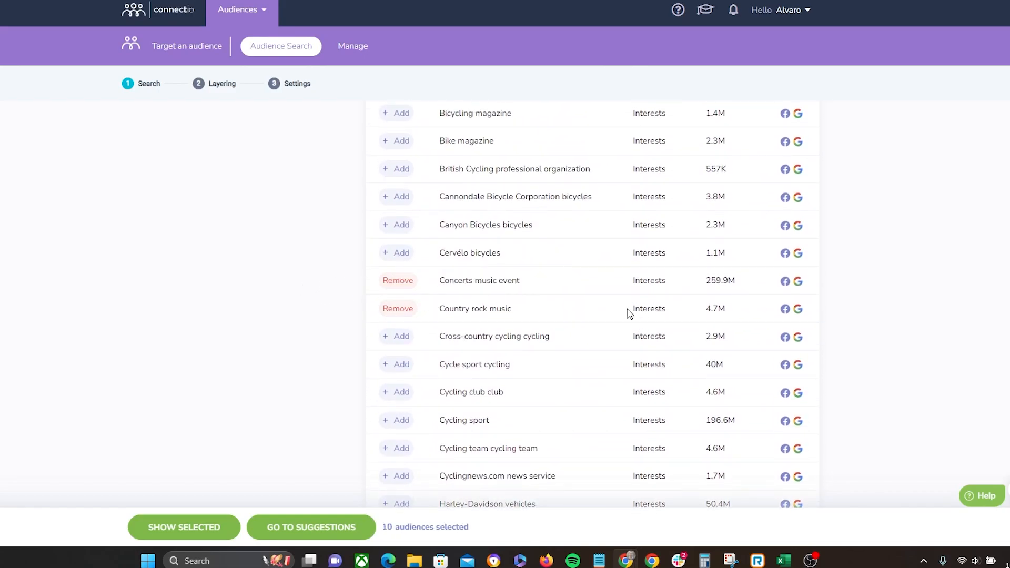
pyautogui.scroll(20, 629, 314)
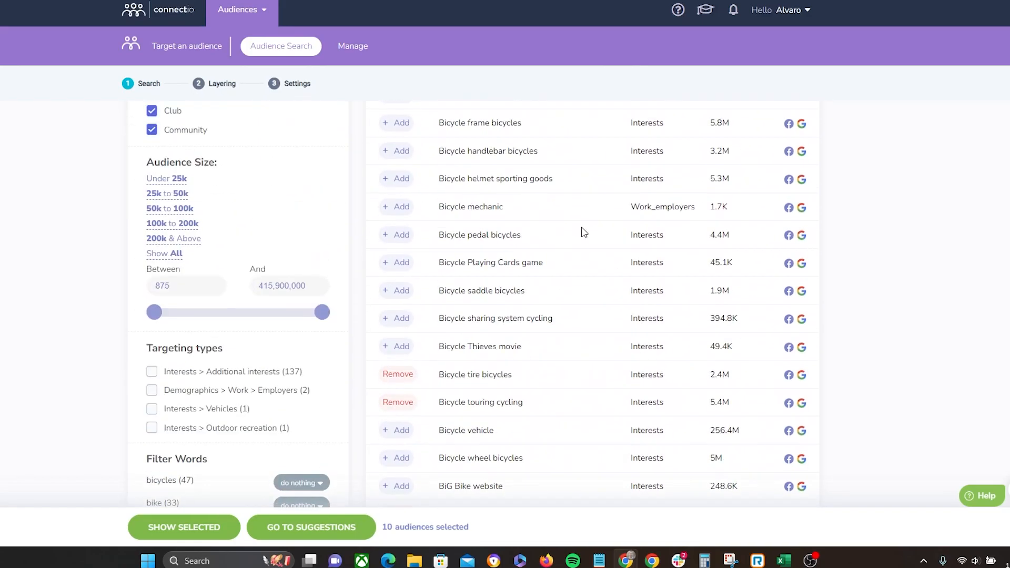
# Step: Open the selected audience list and request suggestions based on the ten selected interests
pyautogui.scroll(6, 584, 233)
pyautogui.click(271, 255)
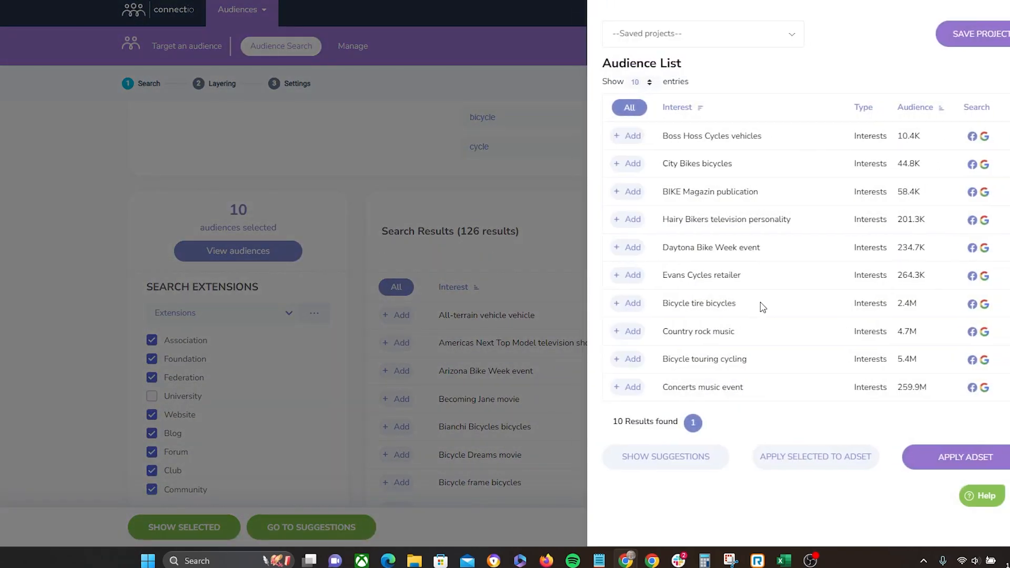
pyautogui.click(676, 459)
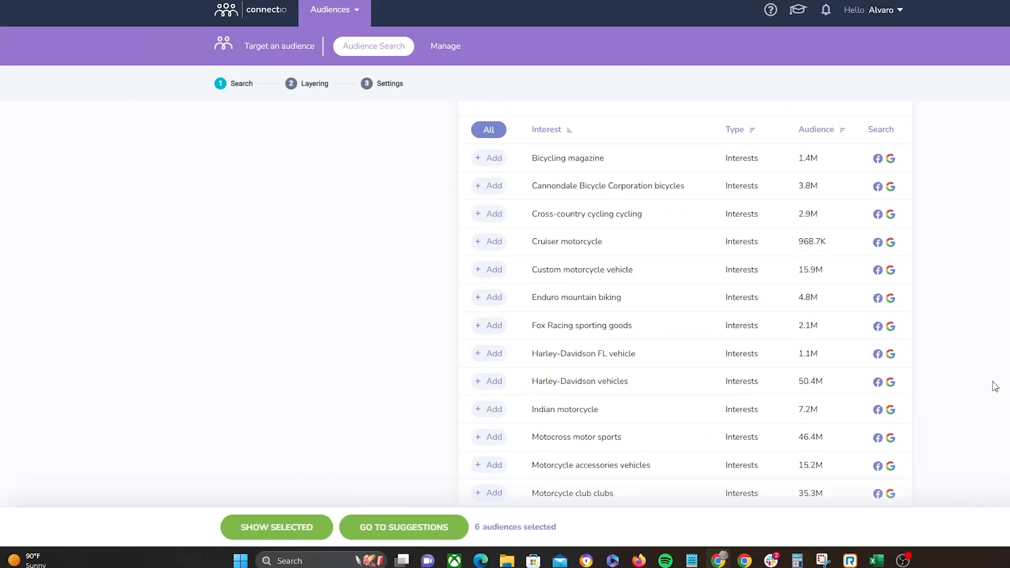
# Step: Replace the bike, bicycle and cycle keywords with a new search for brendon burchard
pyautogui.scroll(5, 994, 387)
pyautogui.scroll(7, 992, 389)
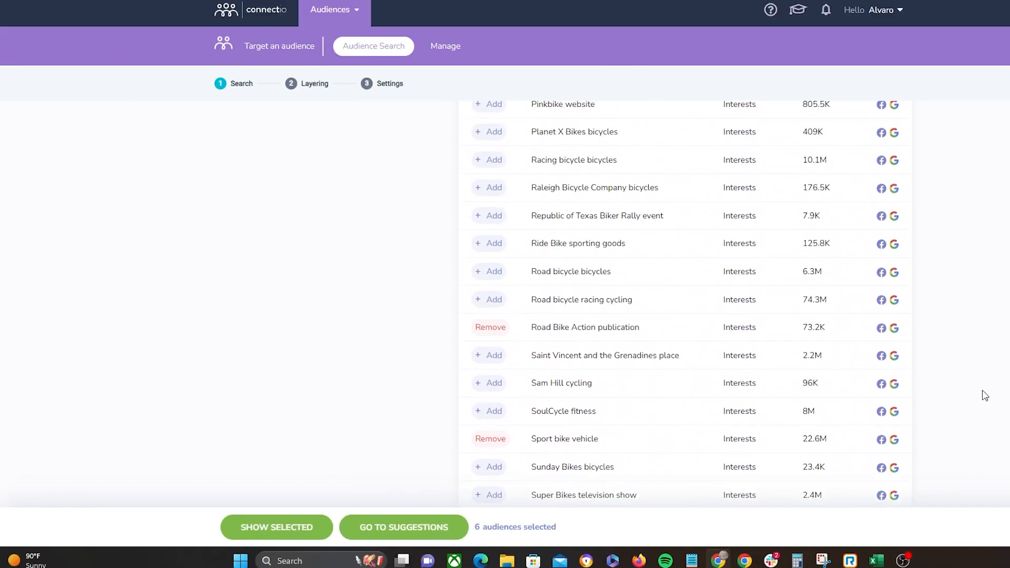
pyautogui.scroll(5, 988, 394)
pyautogui.scroll(5, 988, 395)
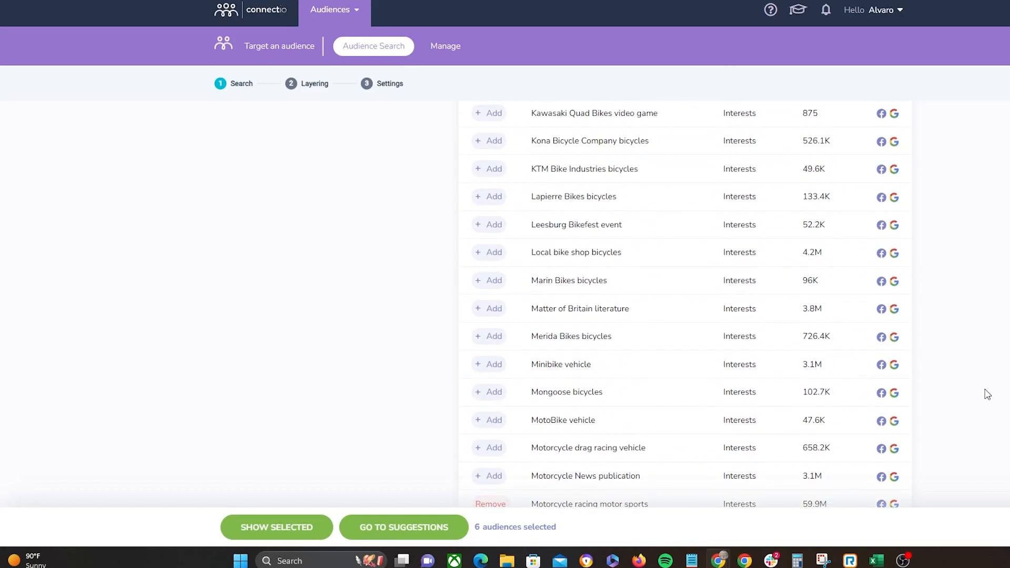
pyautogui.scroll(20, 984, 378)
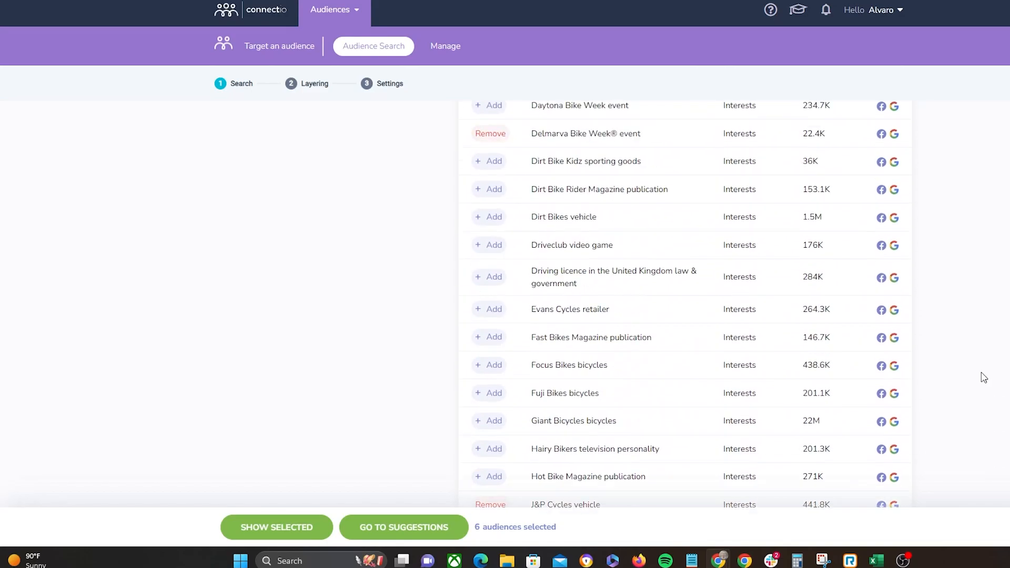
pyautogui.scroll(10, 988, 368)
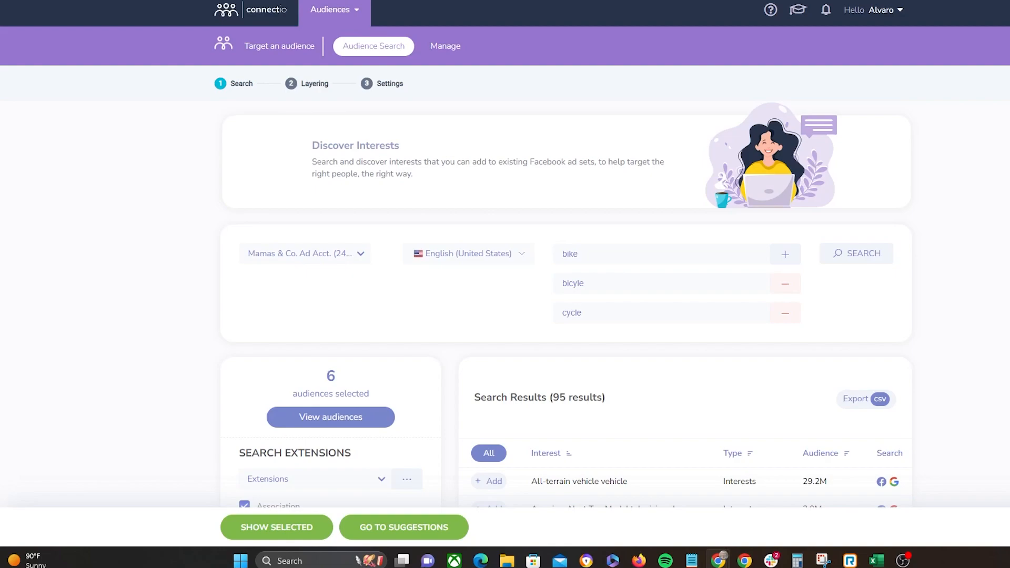
pyautogui.click(785, 312)
pyautogui.click(785, 284)
pyautogui.click(618, 263)
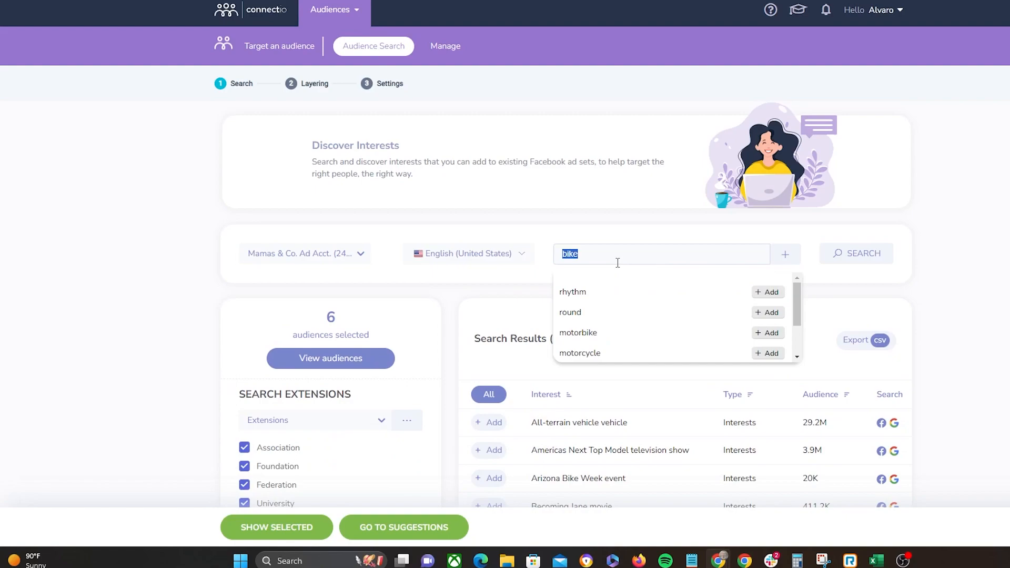
pyautogui.write('bre')
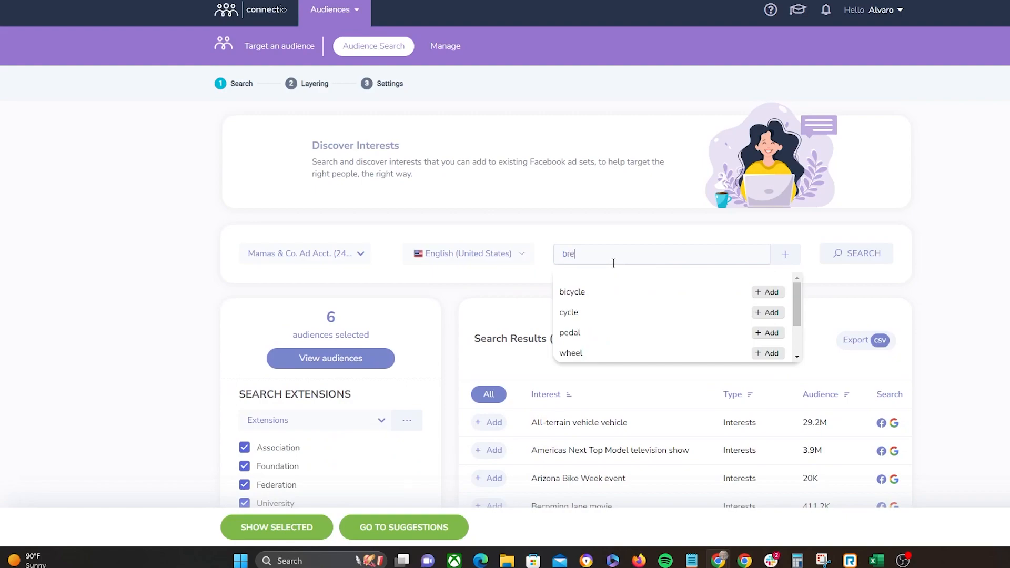
pyautogui.write('ndon burchard')
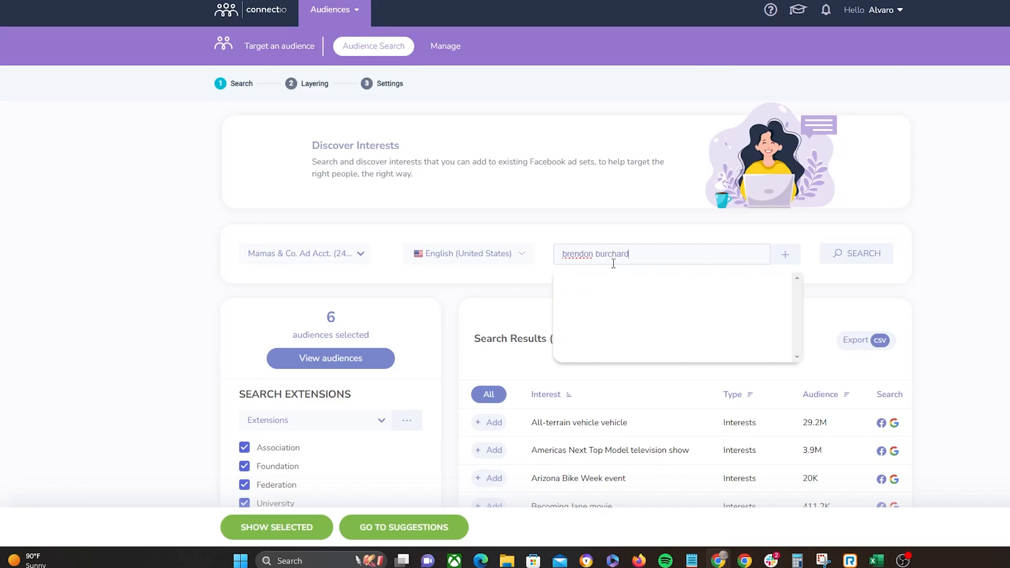
pyautogui.click(855, 253)
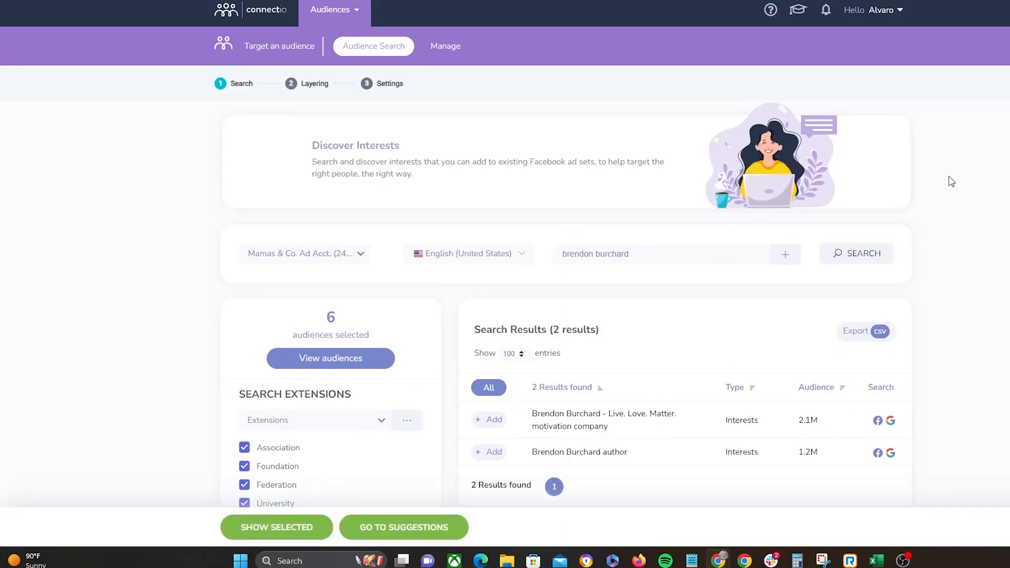
# Step: Add both Brendon Burchard interests from the search results to the selection
pyautogui.scroll(-1, 951, 180)
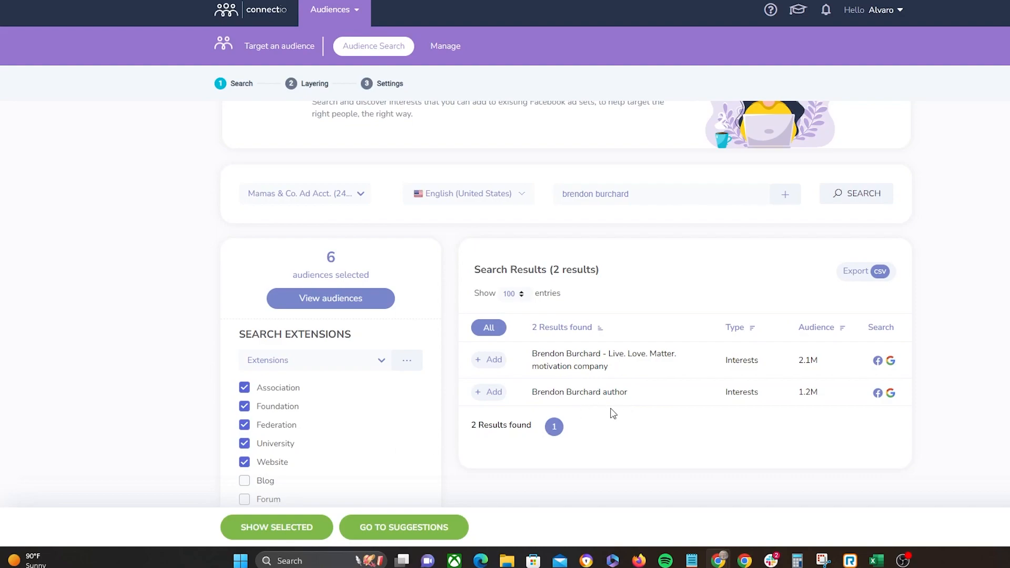
pyautogui.scroll(-1, 585, 339)
pyautogui.moveTo(553, 308); pyautogui.dragTo(601, 295)
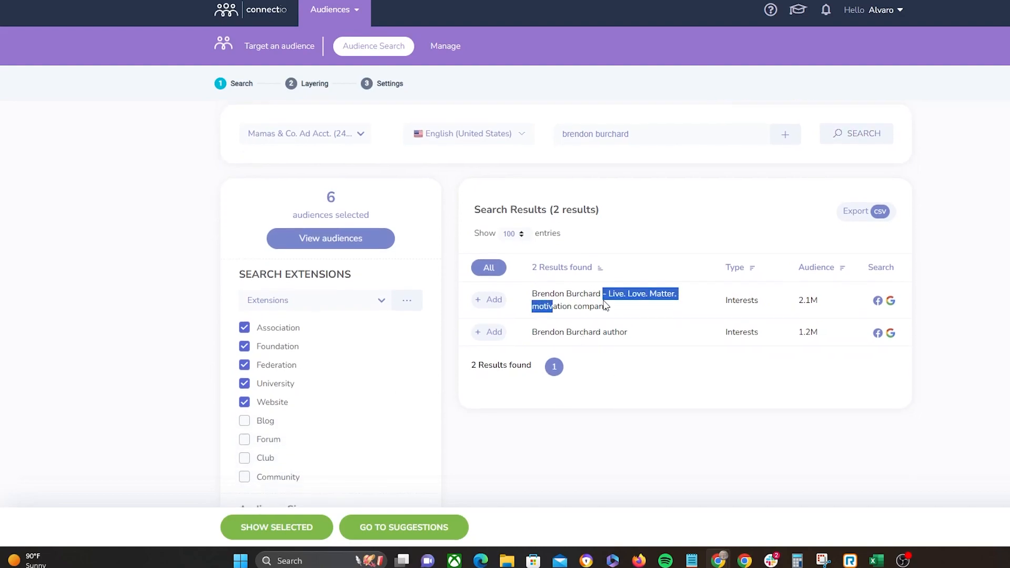
pyautogui.click(974, 278)
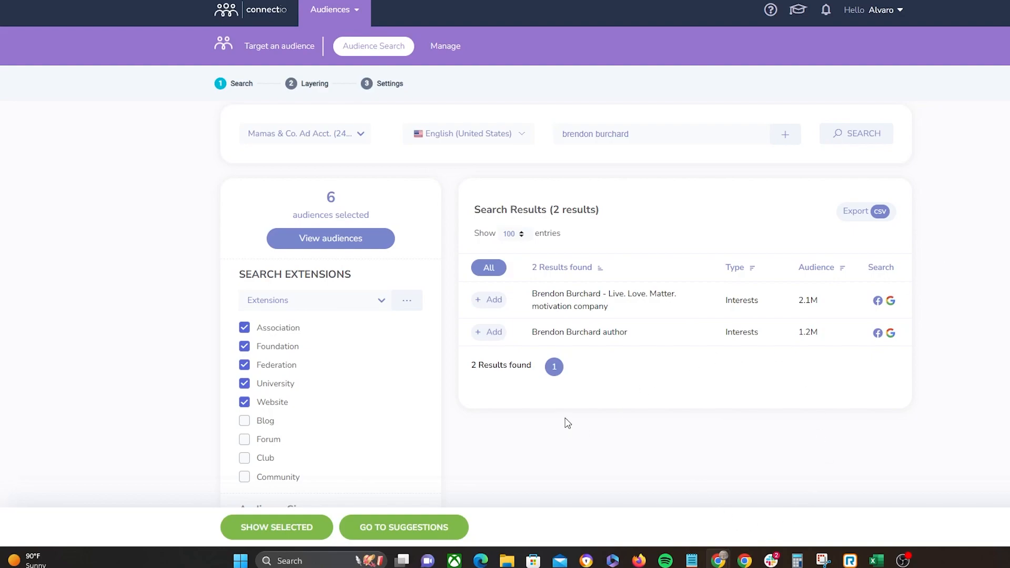
pyautogui.scroll(-8, 579, 363)
pyautogui.scroll(10, 594, 358)
pyautogui.scroll(-3, 609, 305)
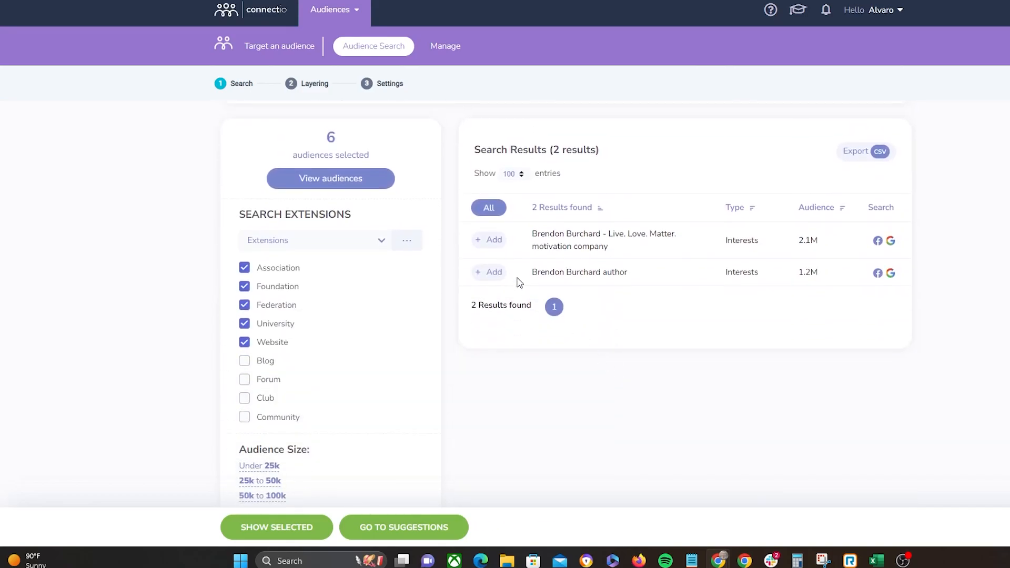
pyautogui.click(493, 243)
pyautogui.click(492, 272)
# Step: Open the selected audiences and remove every interest except the two Brendon Burchard ones
pyautogui.click(332, 180)
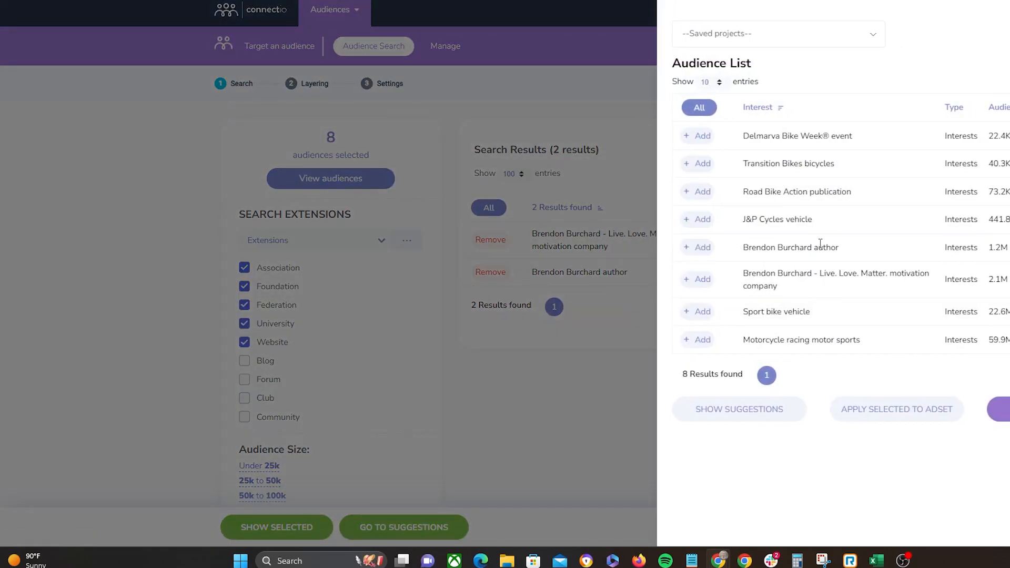
pyautogui.click(1009, 136)
pyautogui.click(1009, 136)
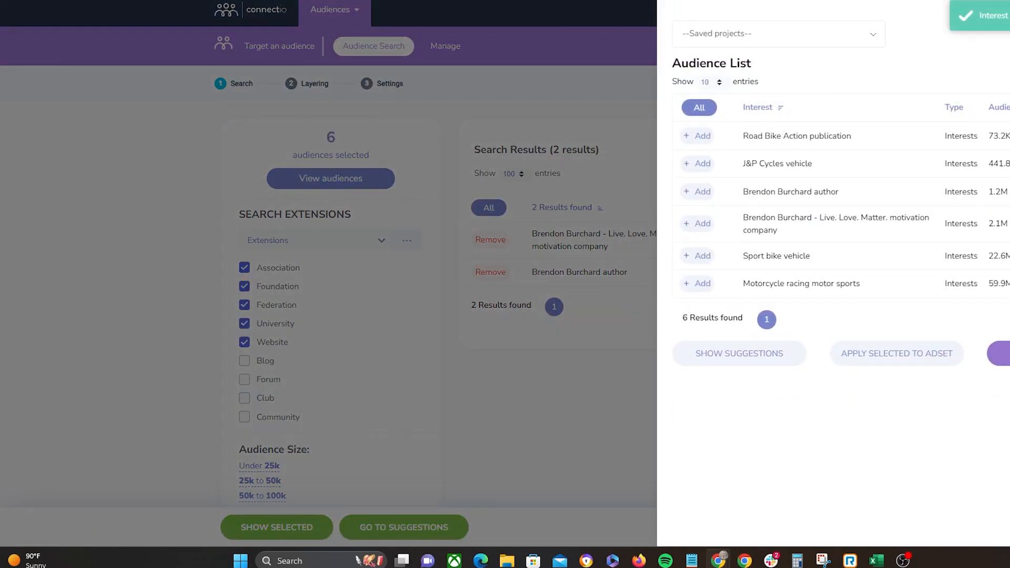
pyautogui.click(1009, 136)
pyautogui.click(1009, 135)
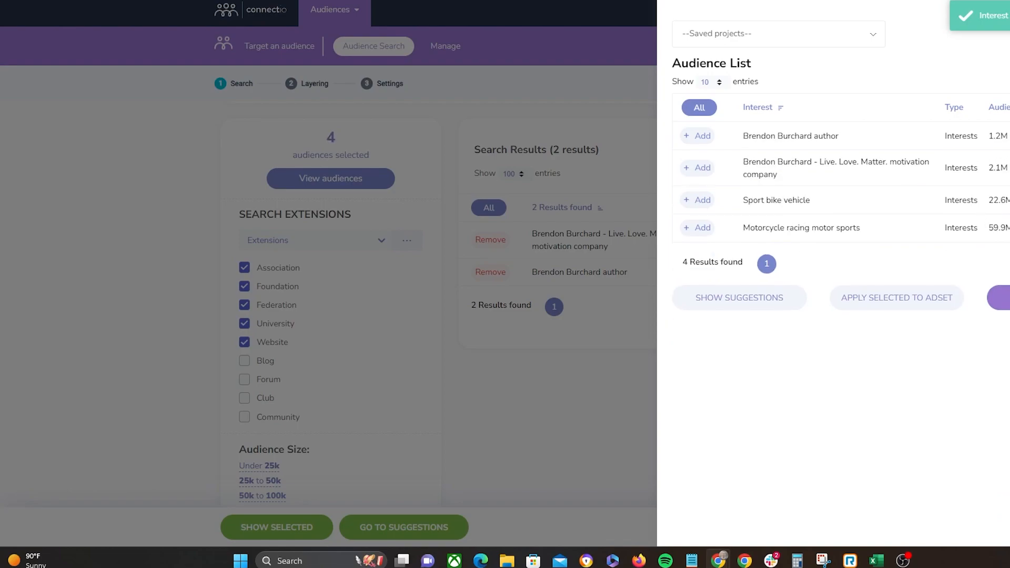
pyautogui.click(1009, 200)
pyautogui.click(1009, 200)
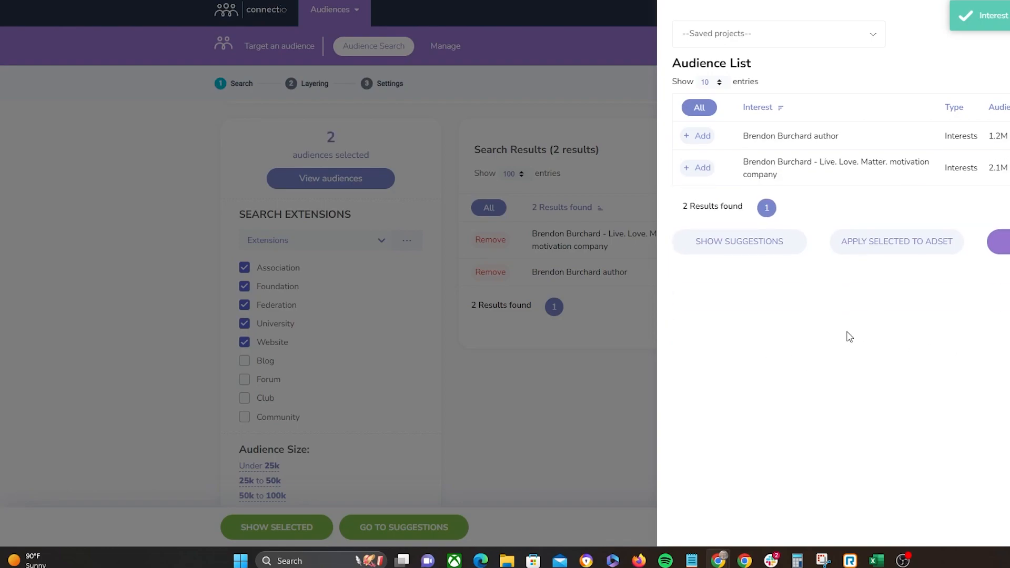
# Step: Request suggestions based on the two Brendon Burchard interests and scroll through them
pyautogui.click(751, 253)
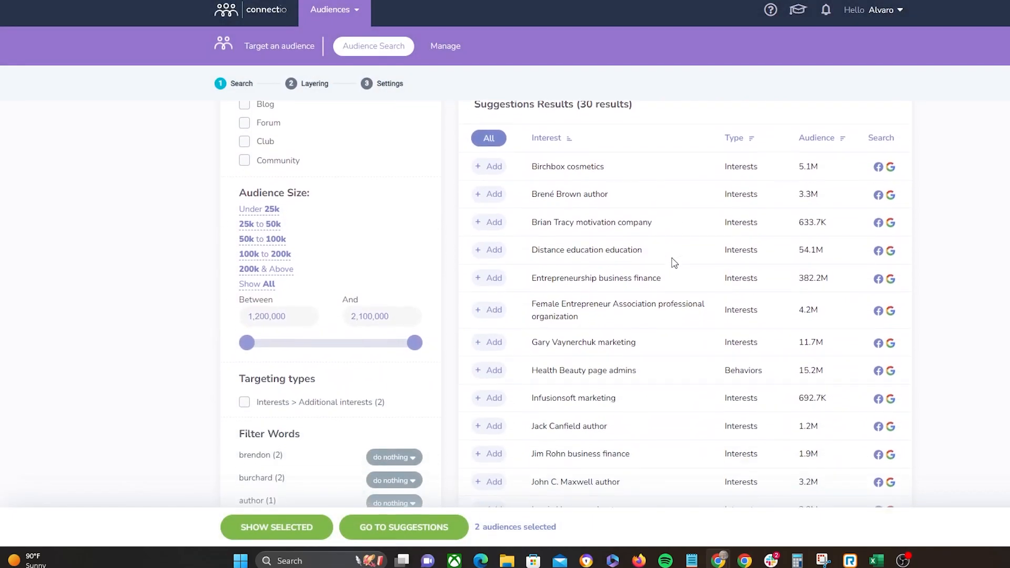
pyautogui.scroll(5, 700, 282)
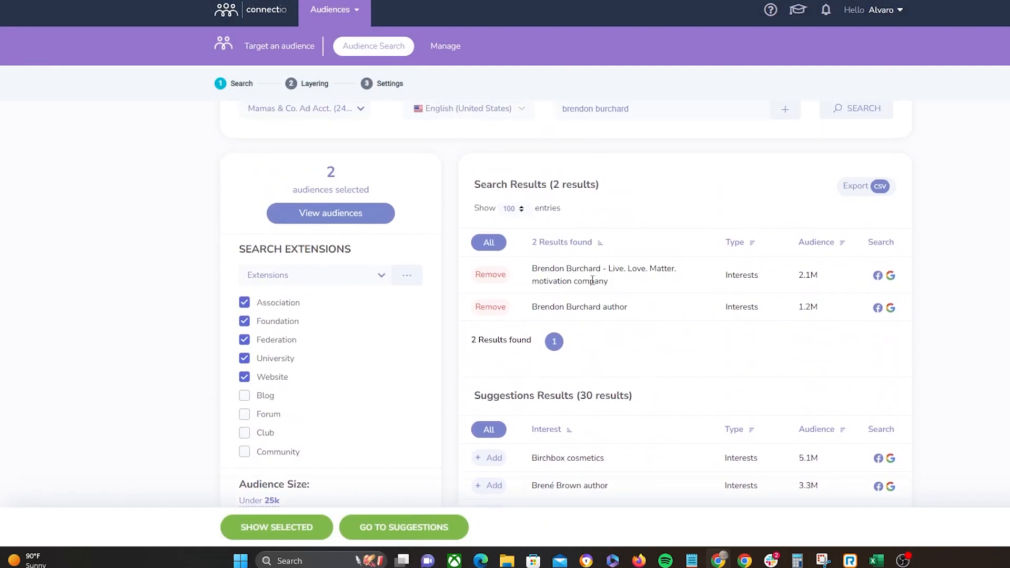
pyautogui.scroll(-4, 581, 295)
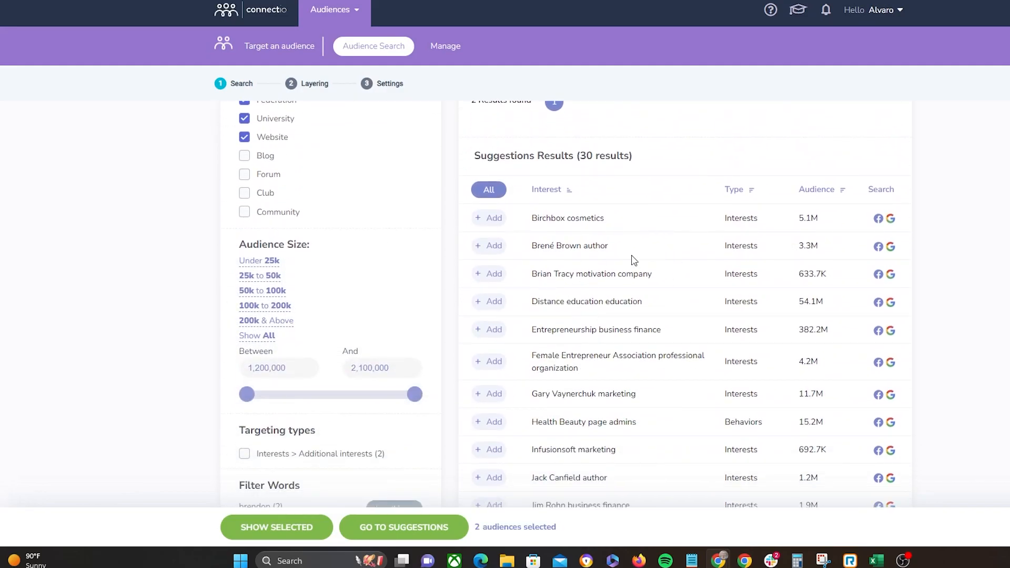
pyautogui.scroll(-1, 645, 316)
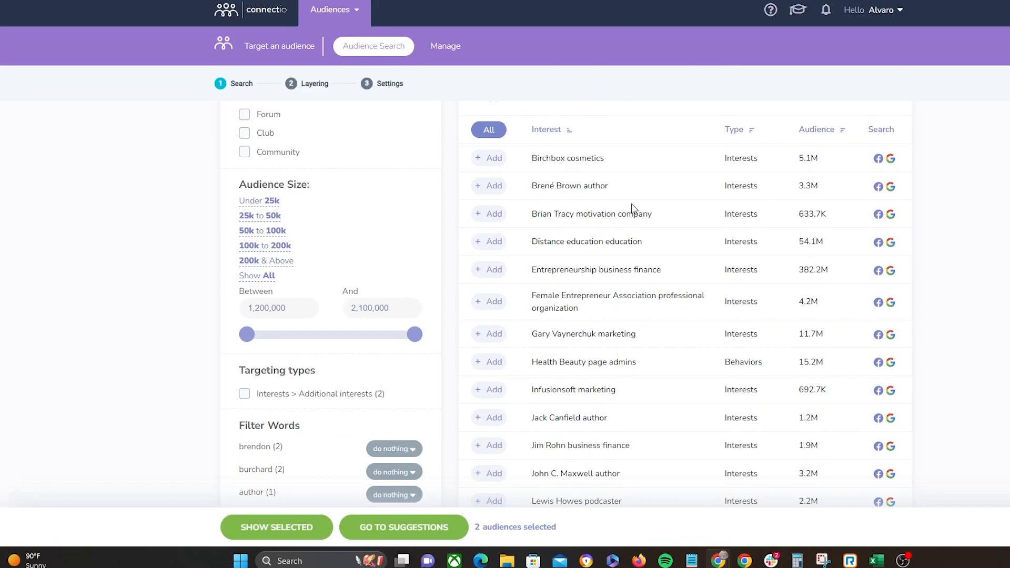
pyautogui.scroll(-1, 562, 343)
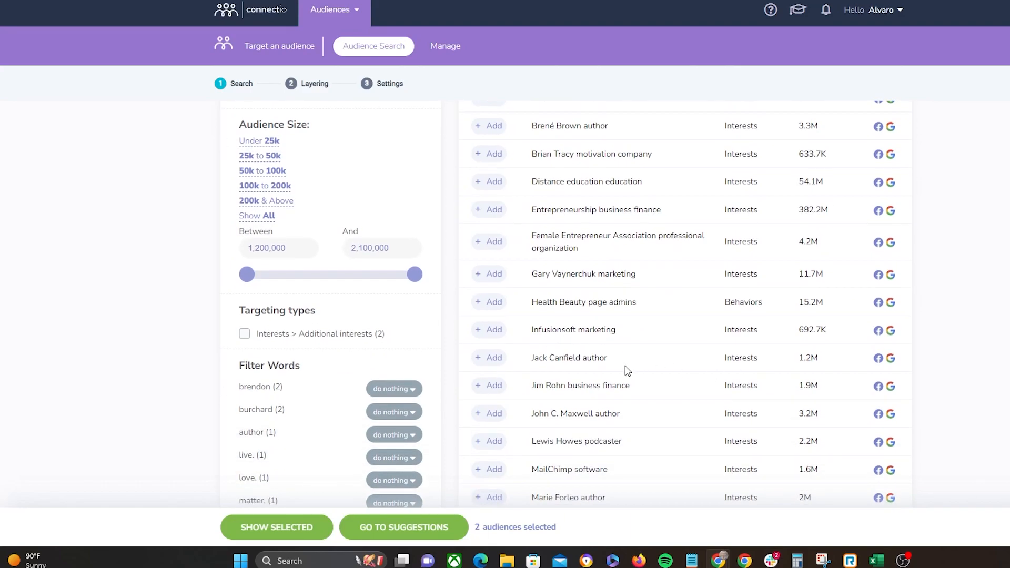
# Step: Add Brené Brown author, Brian Tracy motivation company, Gary Vaynerchuk marketing, Jack Canfield, Jim Rohn and John C. Maxwell suggestions
pyautogui.click(489, 126)
pyautogui.click(490, 154)
pyautogui.click(495, 274)
pyautogui.click(497, 358)
pyautogui.click(499, 386)
pyautogui.click(491, 416)
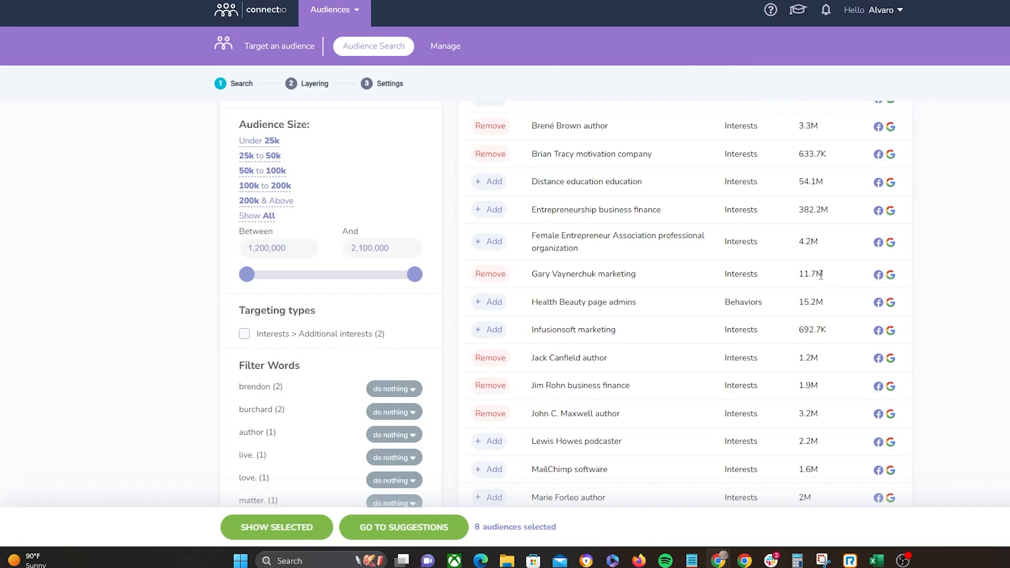
# Step: Request new suggestions based on the eight selected audiences
pyautogui.scroll(9, 778, 296)
pyautogui.scroll(-1, 827, 313)
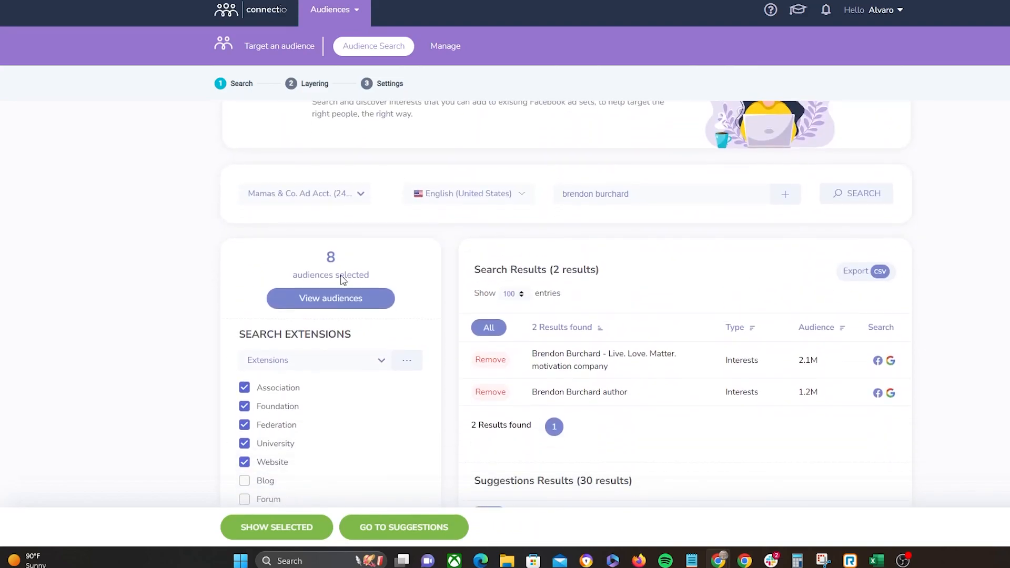
pyautogui.click(353, 306)
pyautogui.click(718, 413)
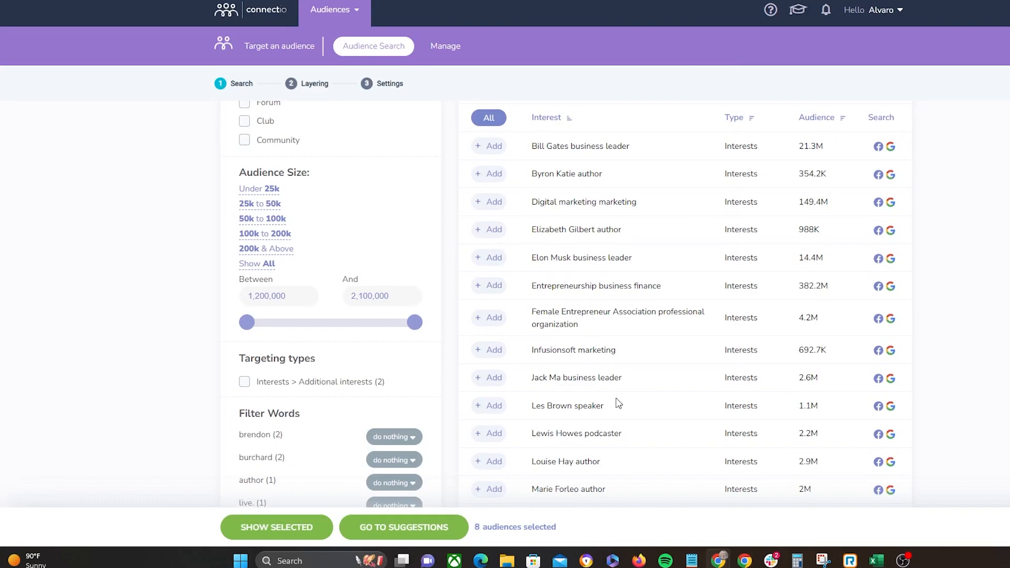
# Step: Review the new suggestions and add the OwnerManagerCEO work position to the selection
pyautogui.moveTo(572, 357); pyautogui.dragTo(637, 360)
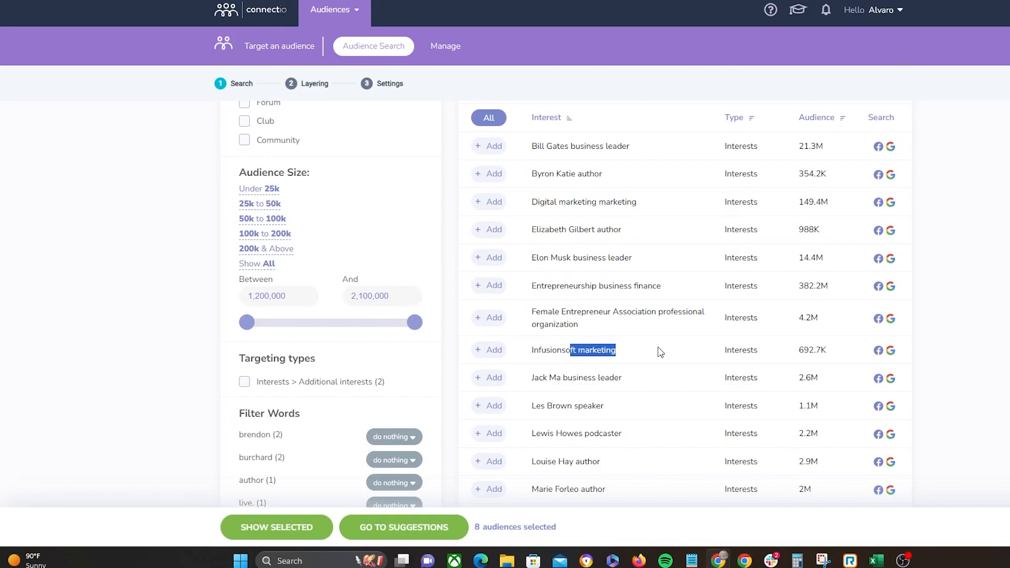
pyautogui.scroll(-2, 658, 350)
pyautogui.scroll(-2, 657, 350)
pyautogui.scroll(-3, 657, 349)
pyautogui.moveTo(545, 237); pyautogui.dragTo(624, 244)
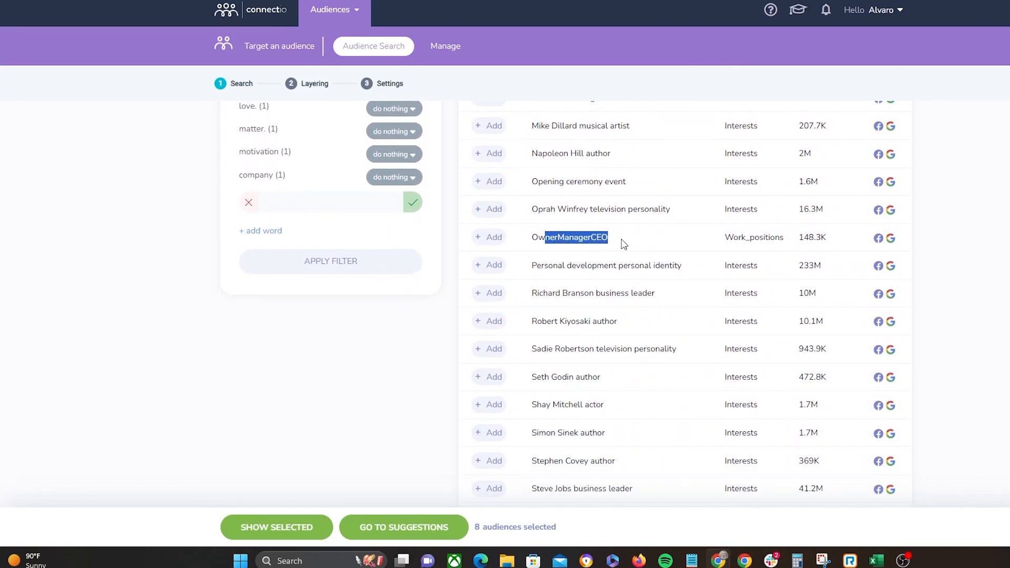
pyautogui.scroll(-3, 646, 236)
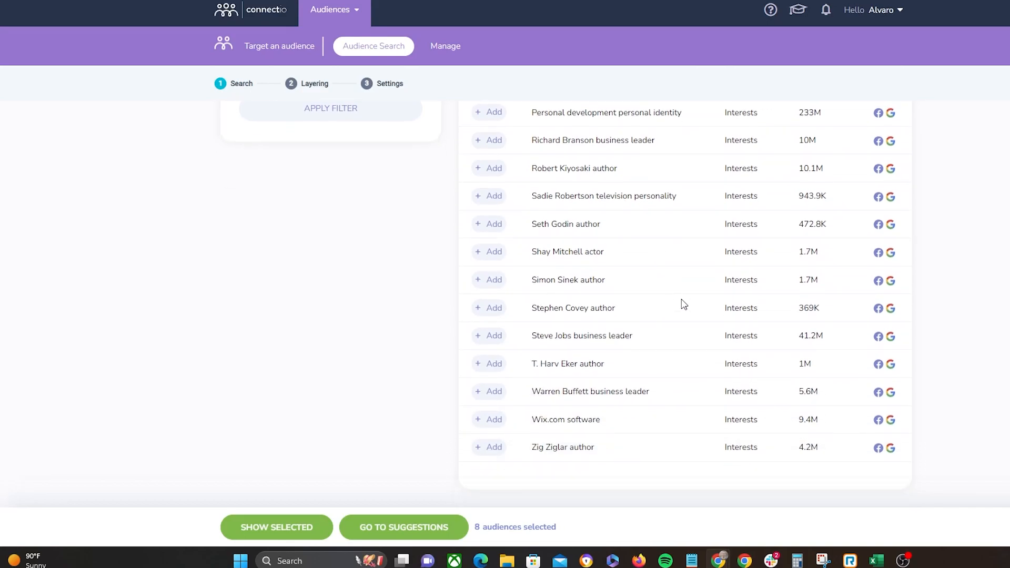
pyautogui.scroll(5, 684, 301)
pyautogui.click(492, 383)
# Step: Add the Infusionsoft marketing, Digital marketing marketing and Wix.com software suggestions to the selection
pyautogui.scroll(5, 620, 349)
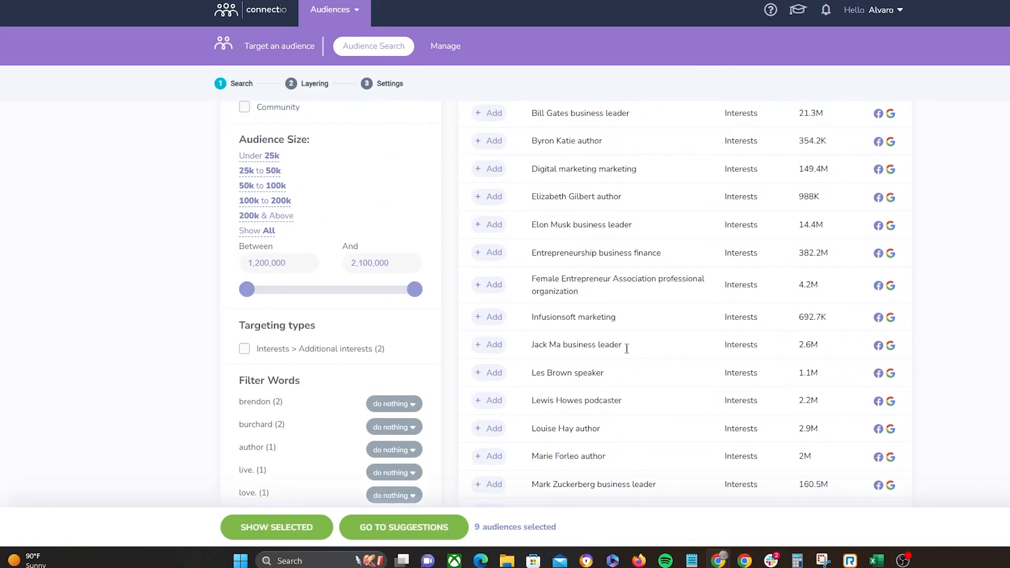
pyautogui.click(492, 317)
pyautogui.scroll(2, 639, 330)
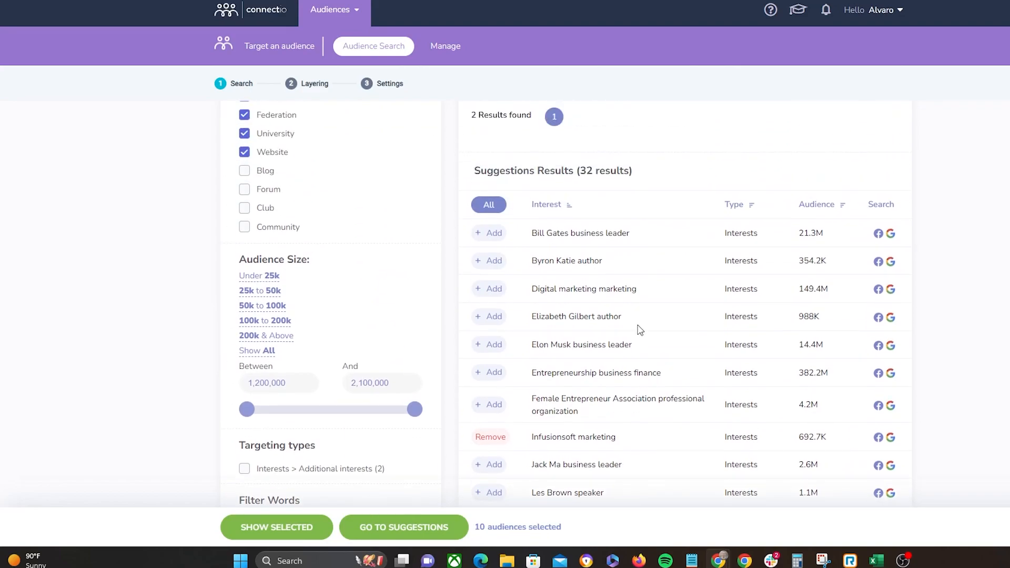
pyautogui.click(492, 289)
pyautogui.scroll(-10, 579, 347)
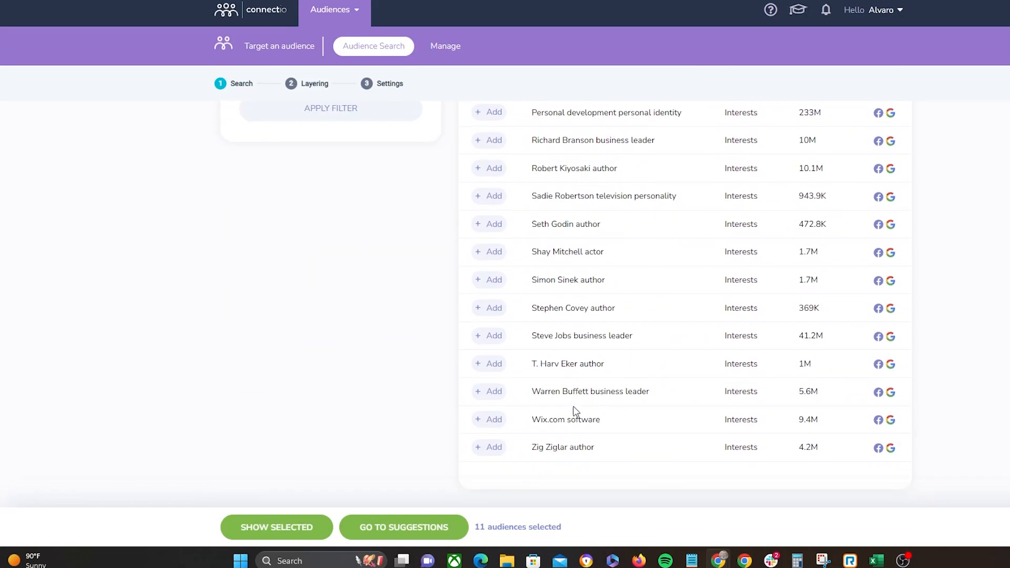
pyautogui.click(489, 419)
# Step: Request suggestions based on the twelve selected audiences
pyautogui.scroll(10, 658, 389)
pyautogui.scroll(2, 656, 368)
pyautogui.click(361, 290)
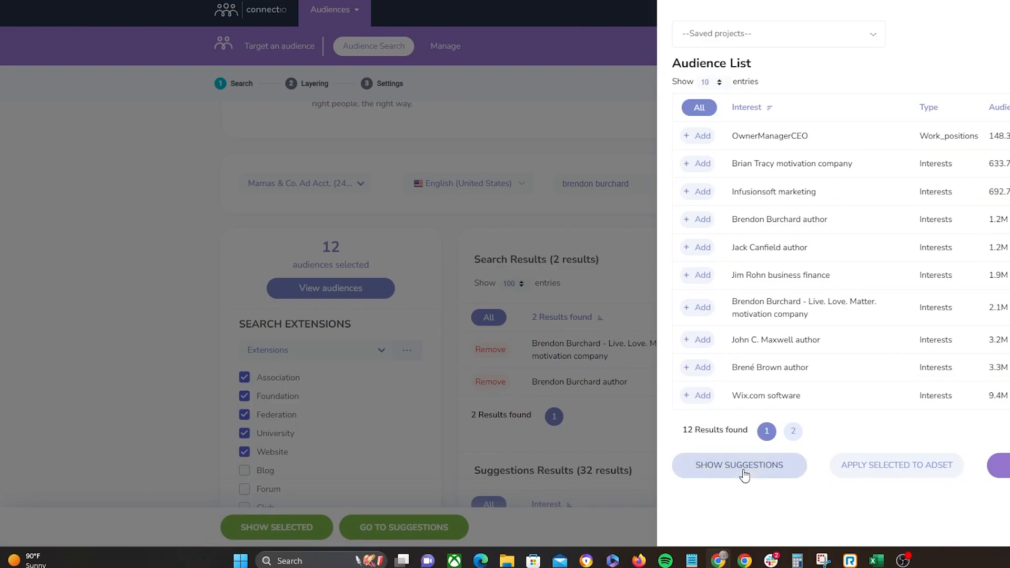
pyautogui.click(744, 475)
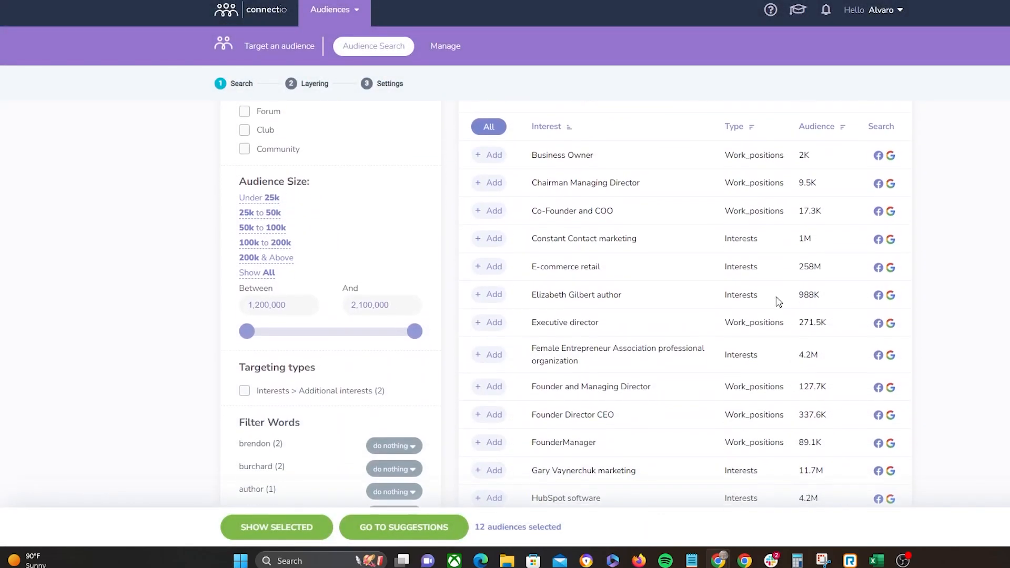
# Step: Scroll through the latest suggestions, reviewing their names, types and audience sizes
pyautogui.scroll(-7, 698, 285)
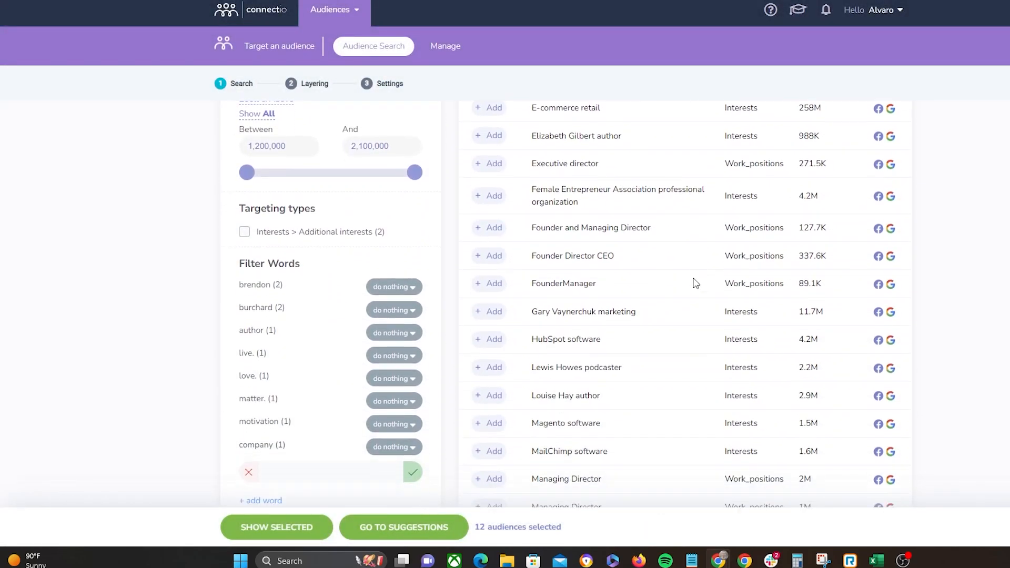
pyautogui.scroll(-10, 686, 264)
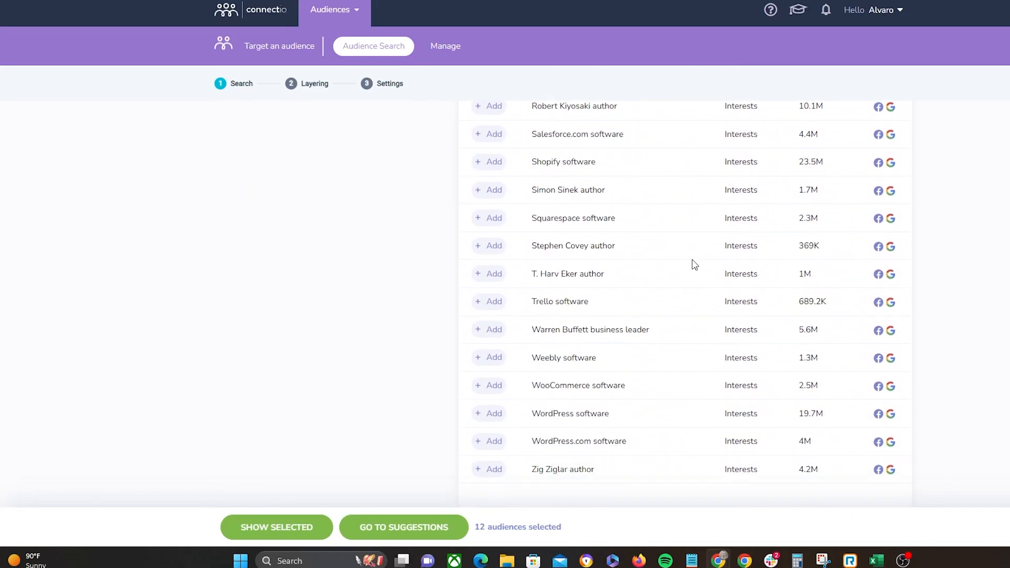
pyautogui.scroll(15, 705, 366)
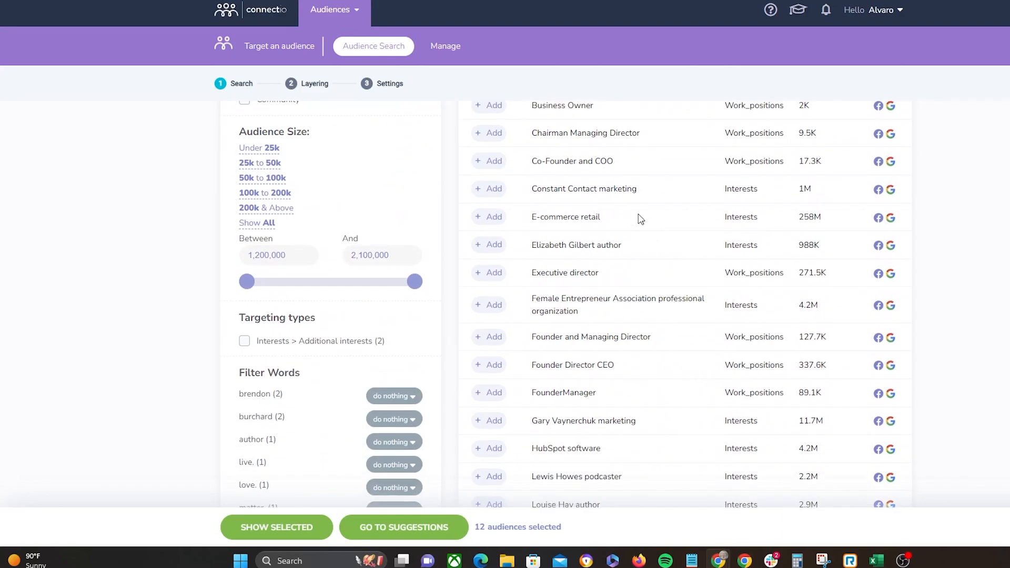
pyautogui.scroll(6, 650, 295)
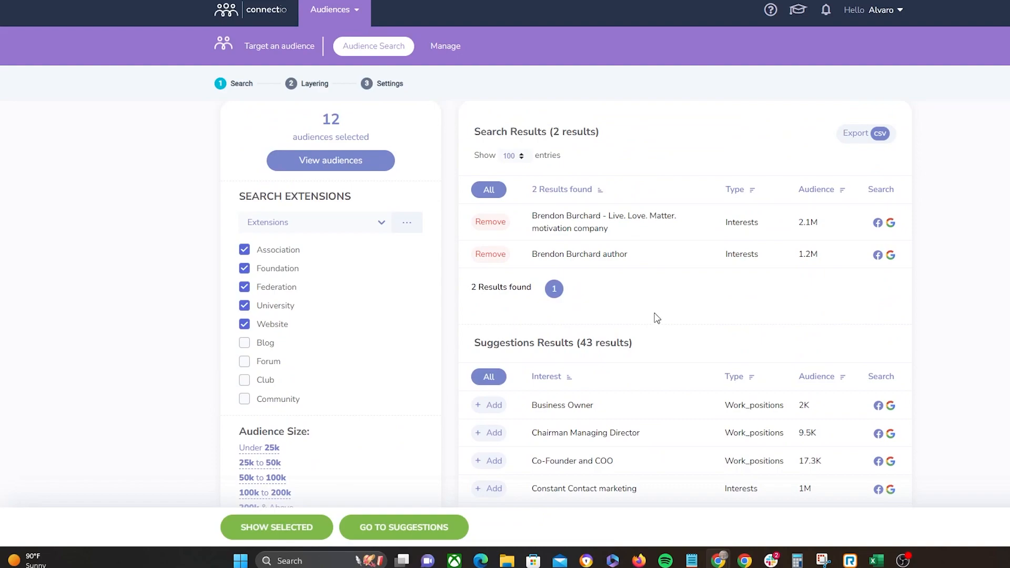
pyautogui.scroll(-1, 657, 318)
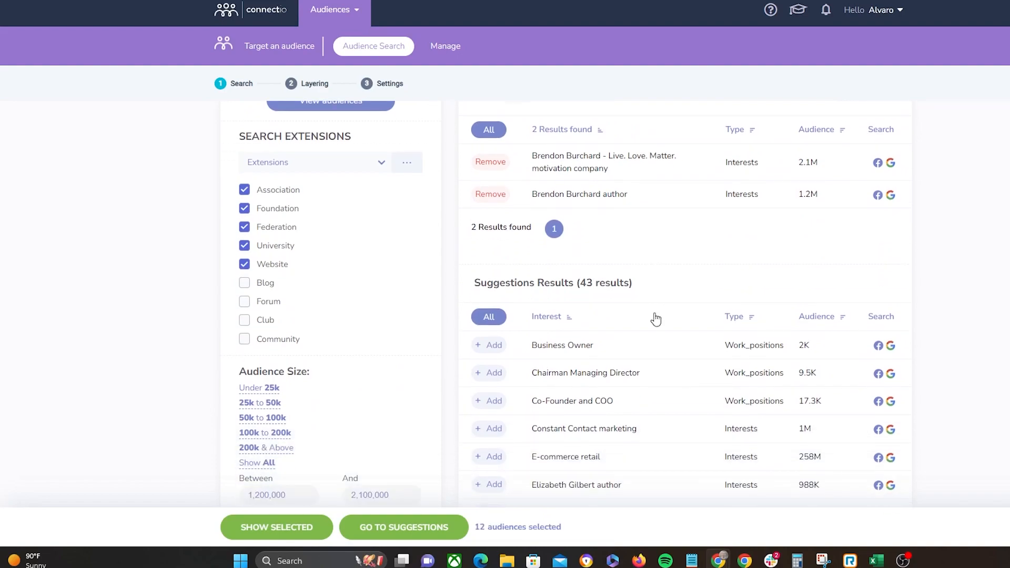